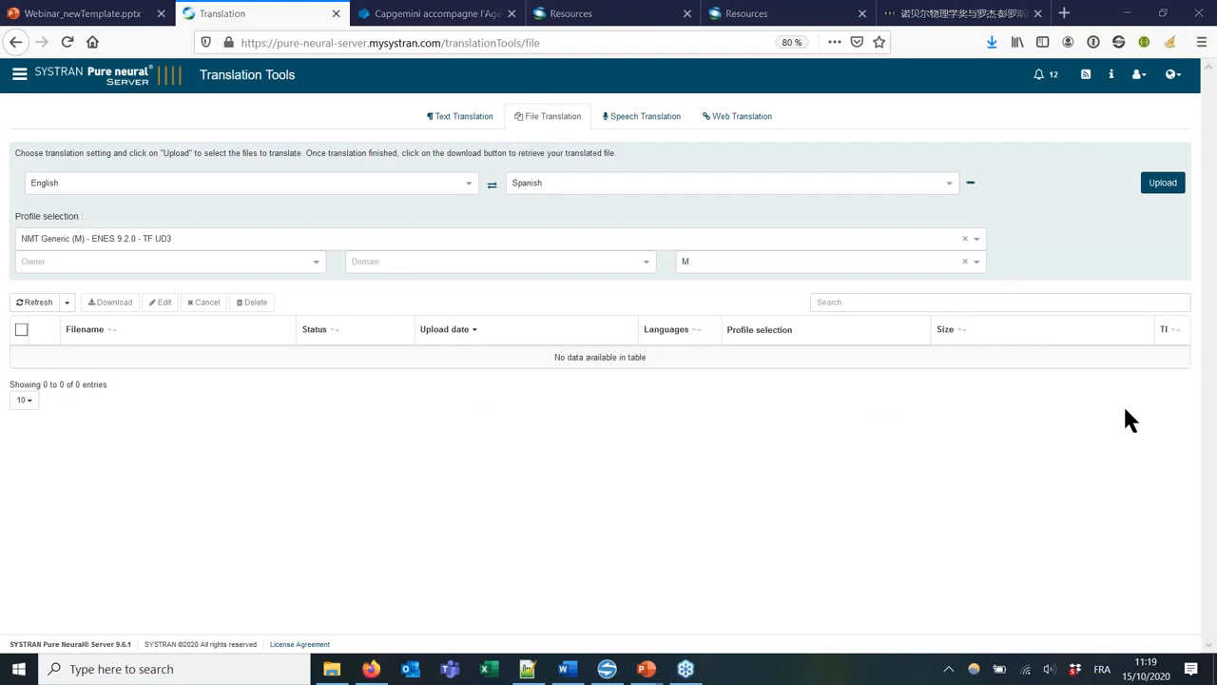
# Hide the profile selection options and check the sample files in the Webinar Samples folder
pyautogui.click(970, 183)
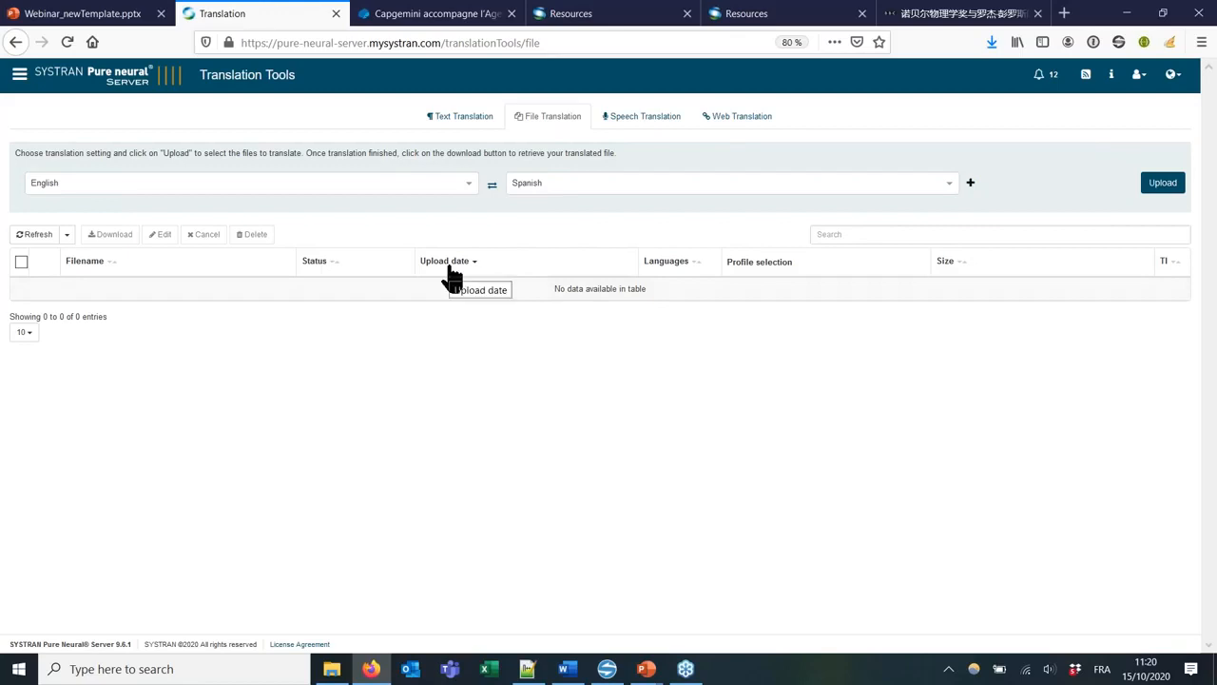
pyautogui.click(332, 668)
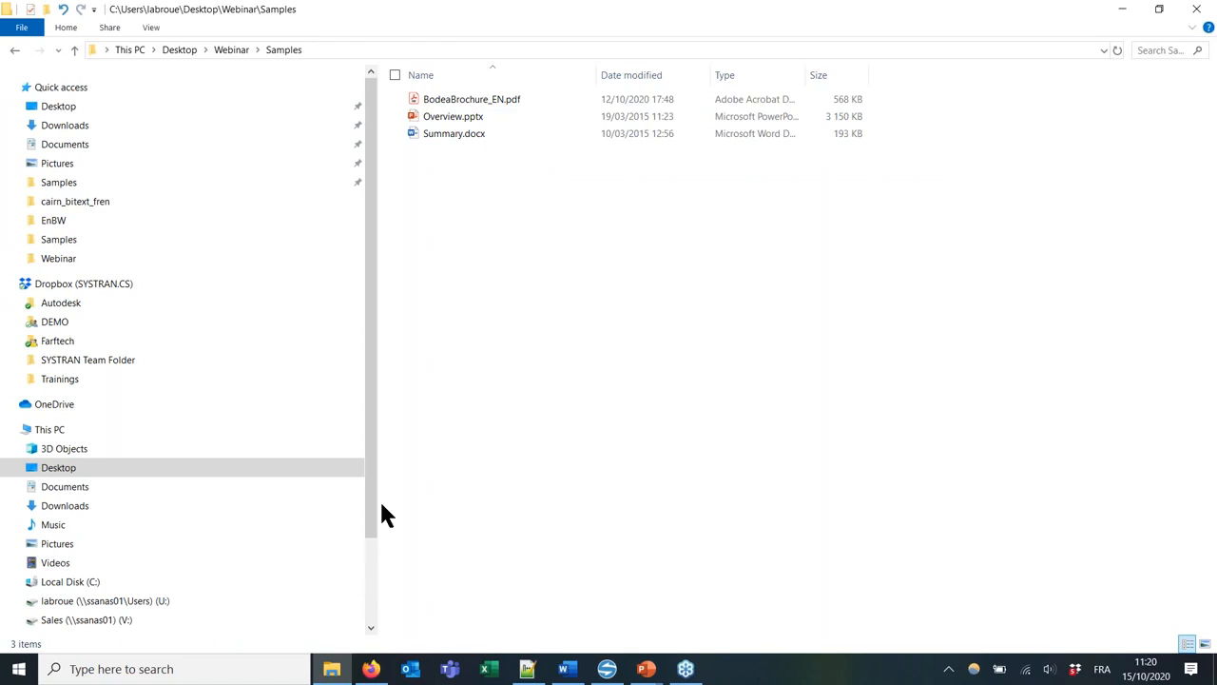
pyautogui.click(370, 669)
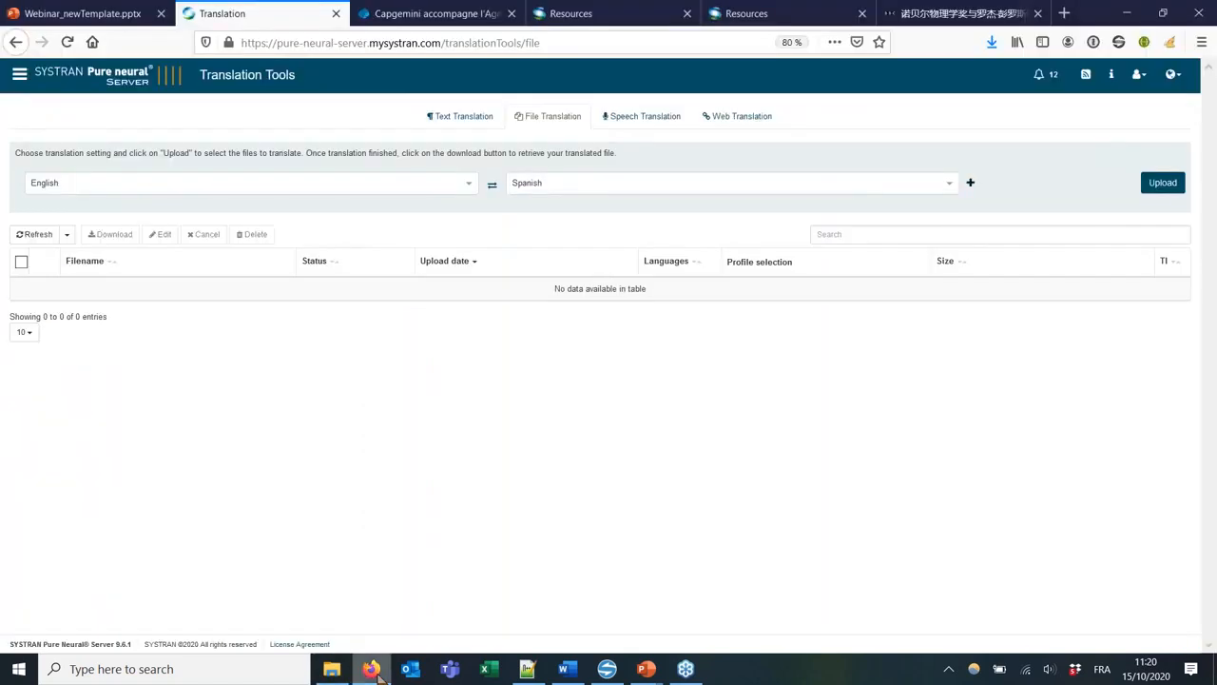
# Review the available source and target languages, keeping English to Spanish
pyautogui.click(469, 188)
pyautogui.click(470, 187)
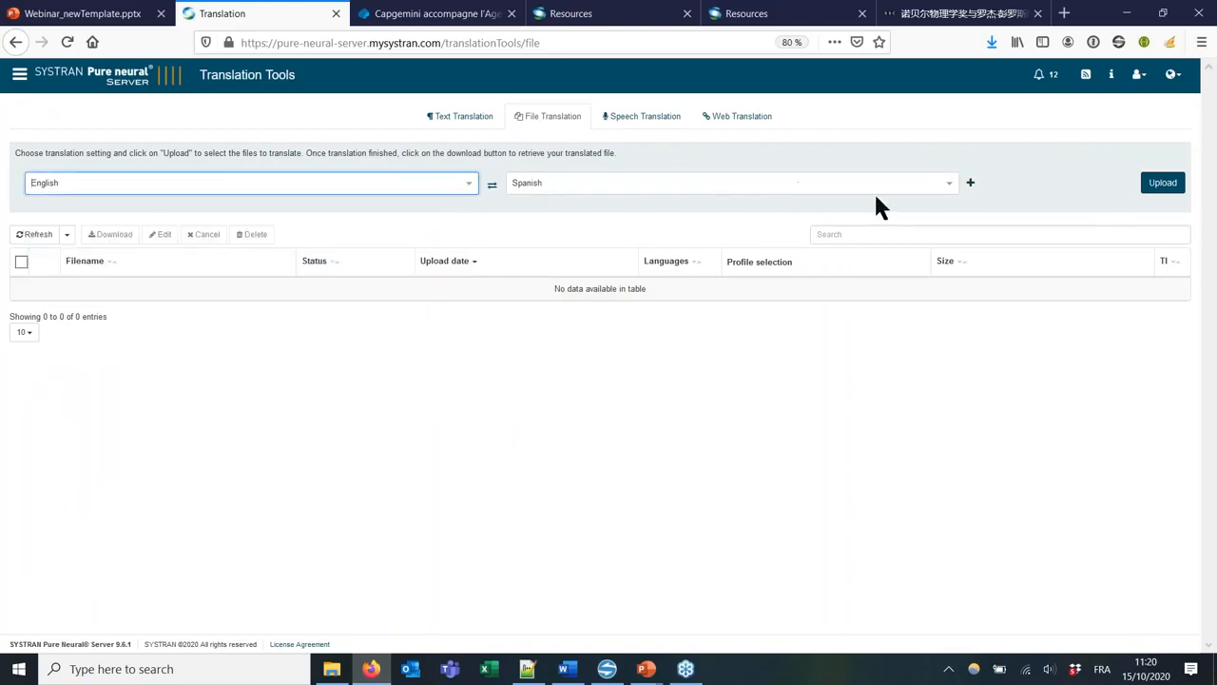
pyautogui.click(949, 188)
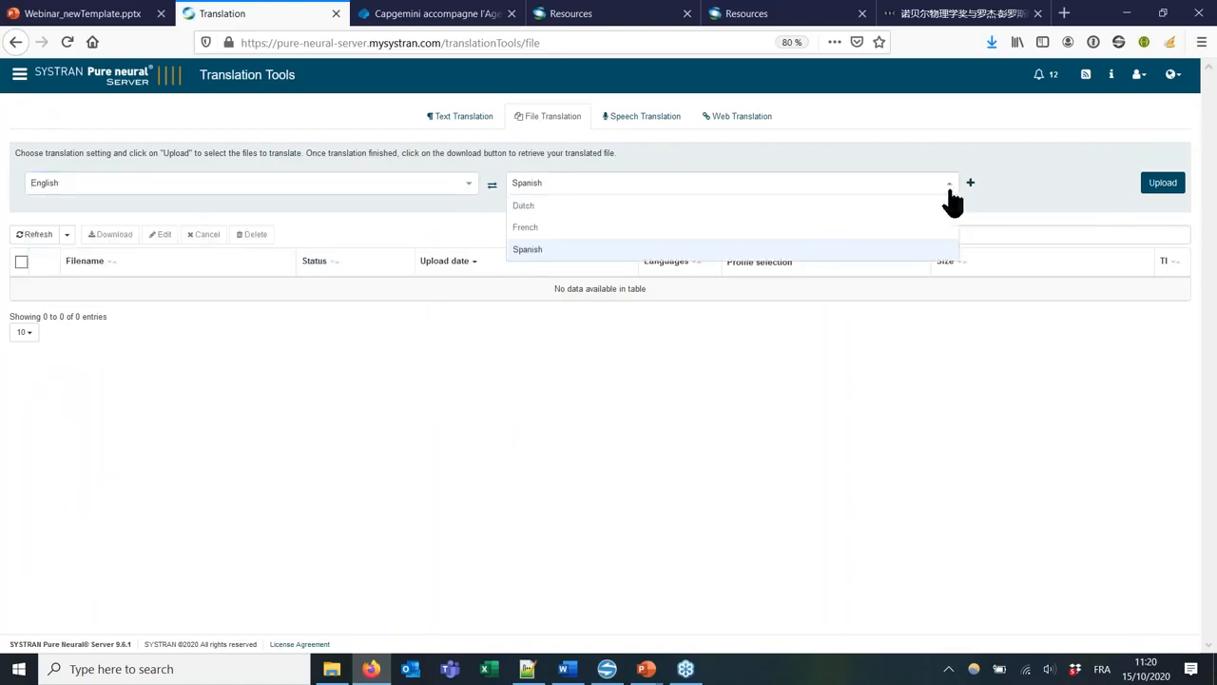
pyautogui.click(949, 188)
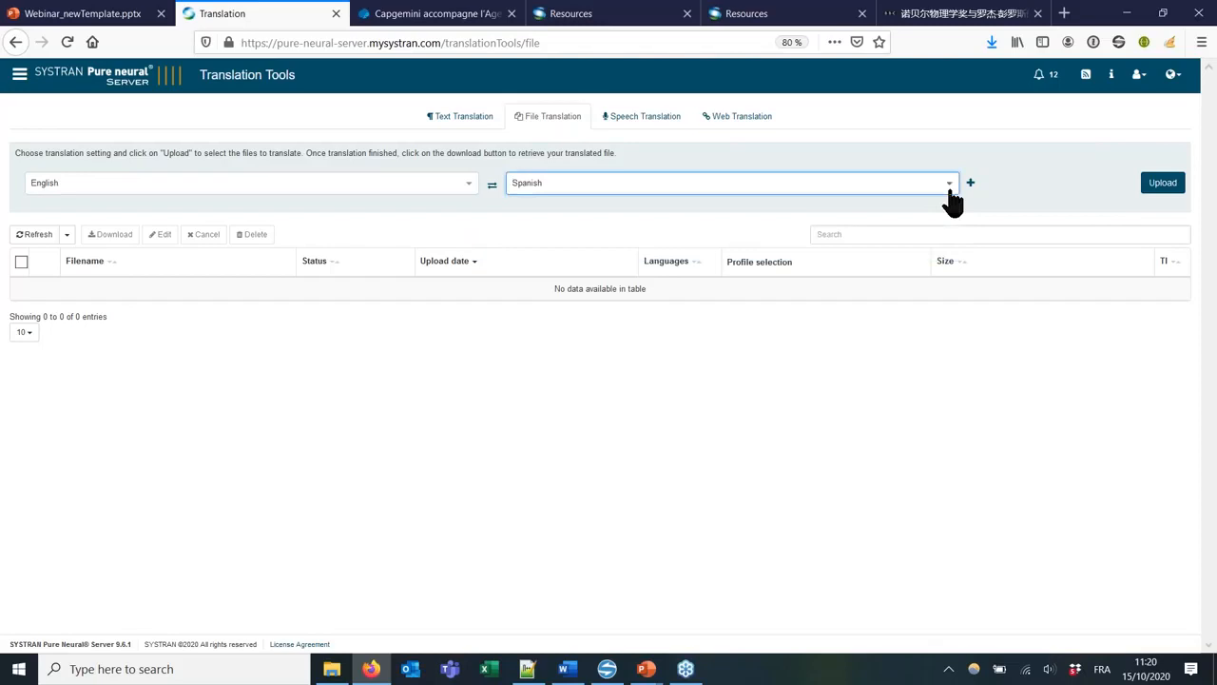
# Add BodeaBrochure_EN.pdf, Overview.pptx and Summary.docx from the Samples folder to the English to Spanish file upload
pyautogui.click(1164, 186)
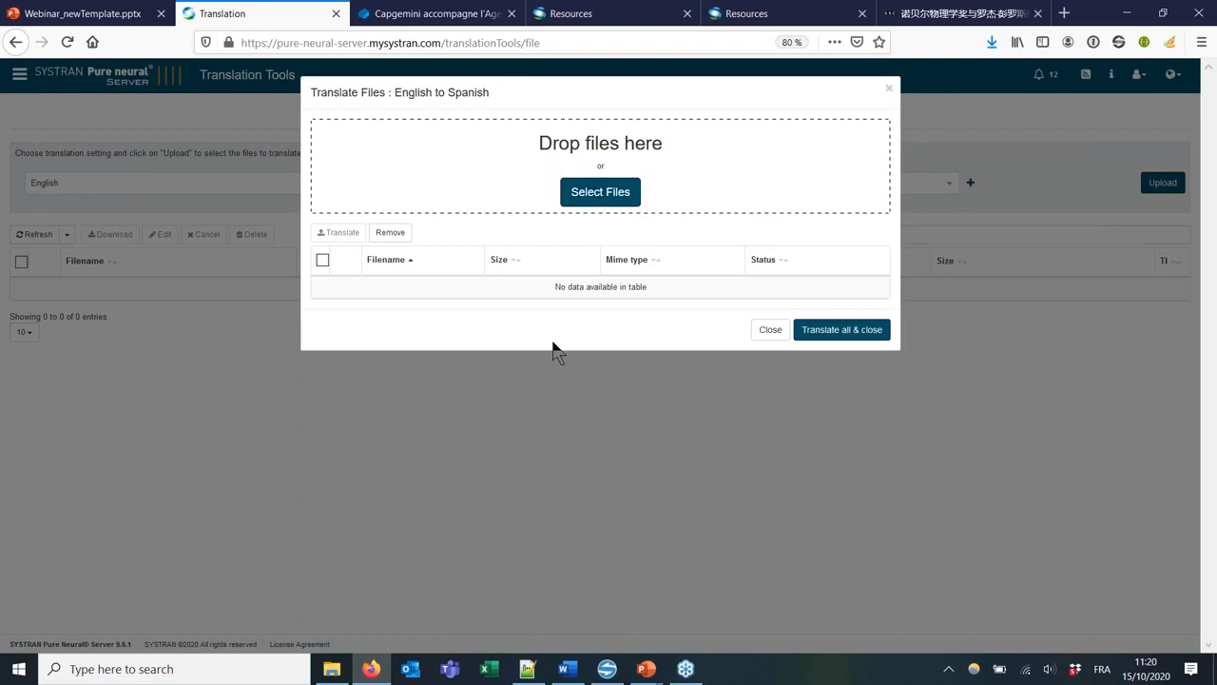
pyautogui.click(346, 671)
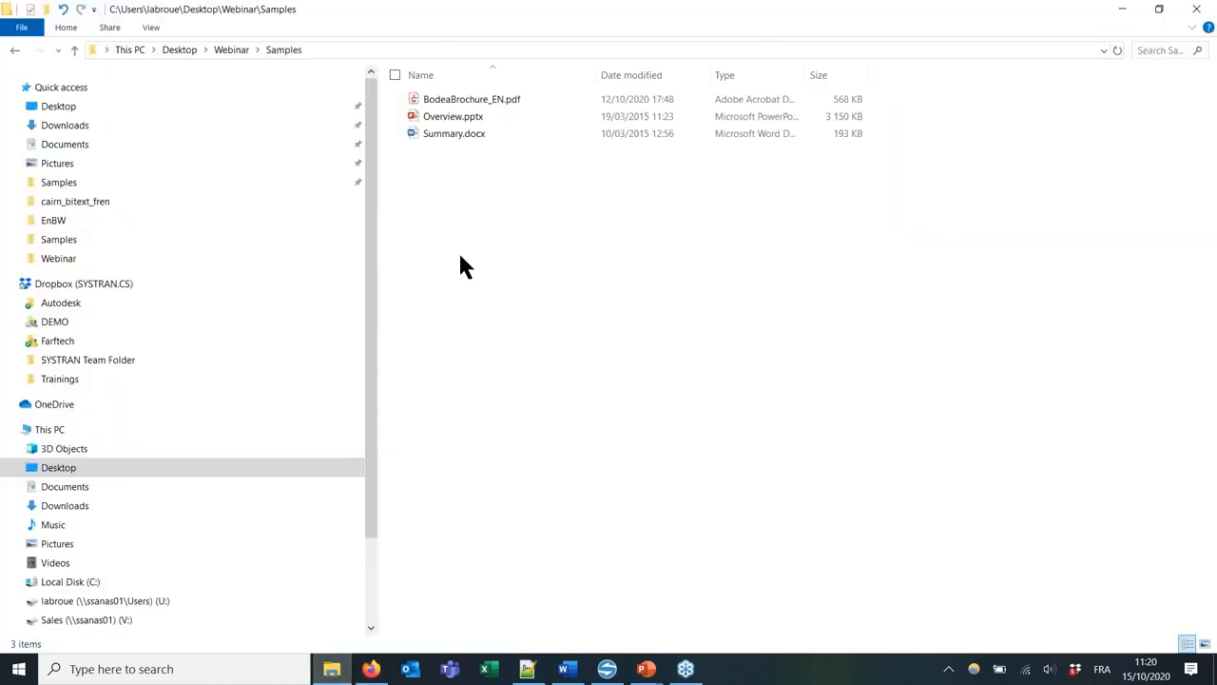
pyautogui.click(454, 118)
pyautogui.keyDown('ctrl'); pyautogui.click(444, 135); pyautogui.keyUp('ctrl')
pyautogui.keyDown('ctrl'); pyautogui.click(444, 107); pyautogui.keyUp('ctrl')
pyautogui.moveTo(444, 108); pyautogui.dragTo(490, 192)
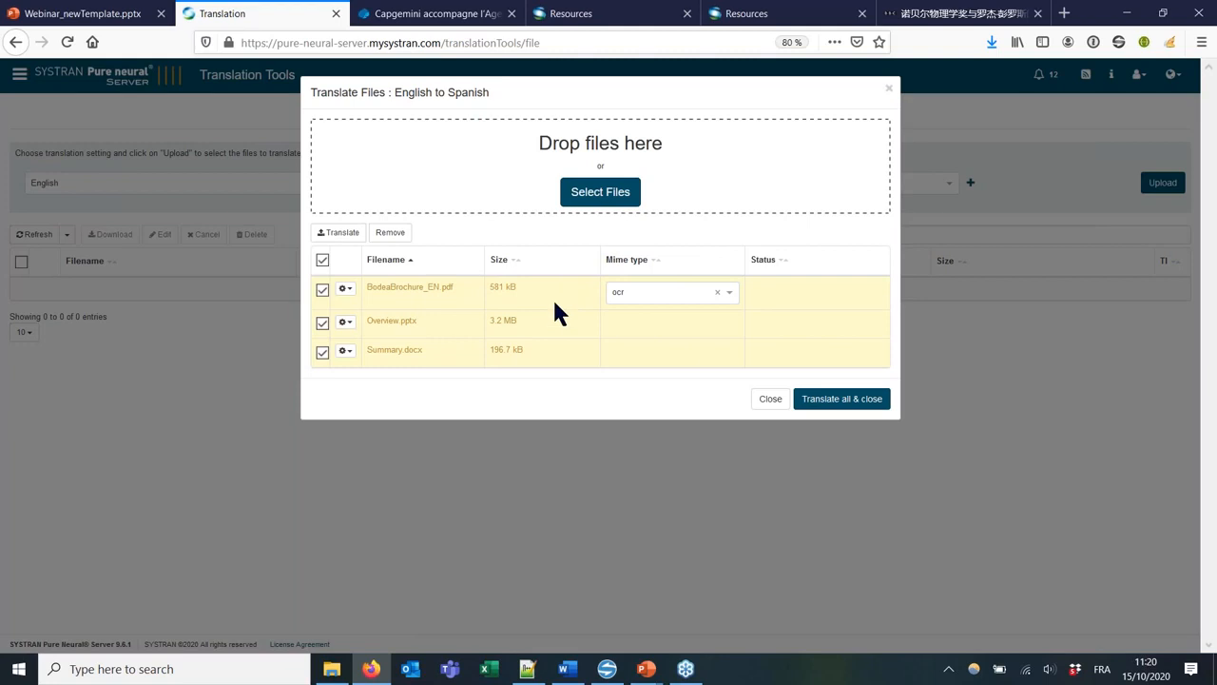
# Set the mime type of BodeaBrochure_EN.pdf to precise pdf and start translating all the uploaded files
pyautogui.click(728, 296)
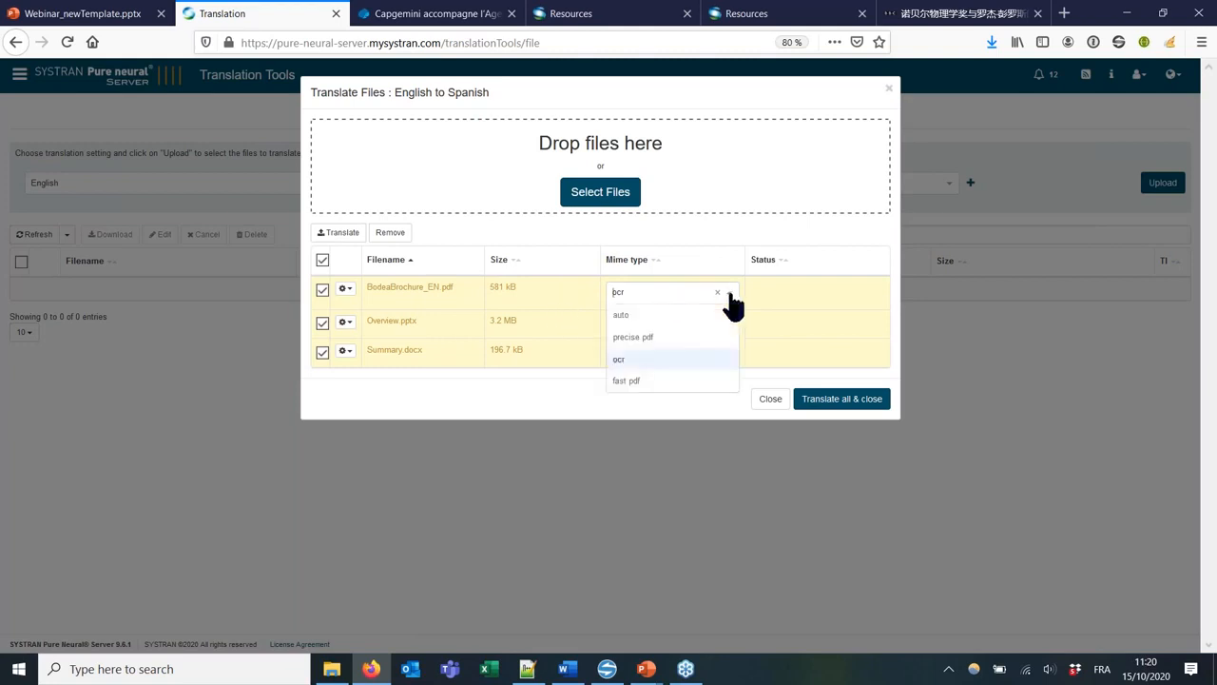
pyautogui.click(681, 340)
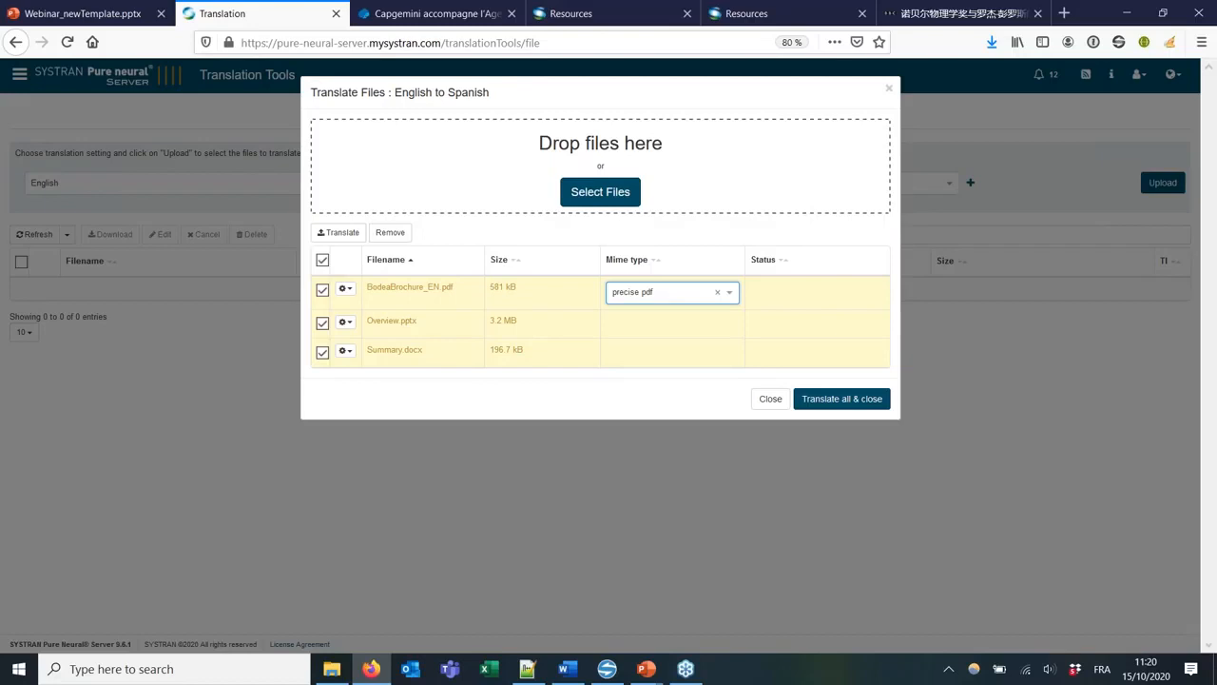
pyautogui.click(837, 403)
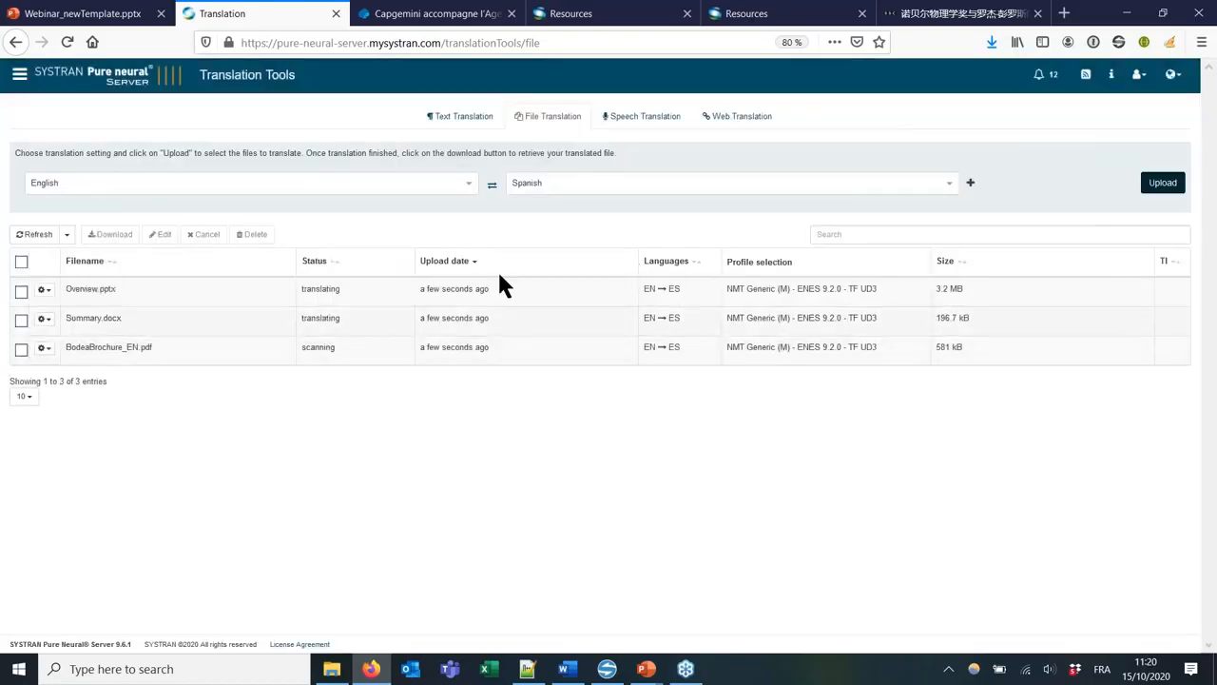
# Refresh the file list to check the translation status of the three files
pyautogui.click(43, 236)
pyautogui.click(44, 238)
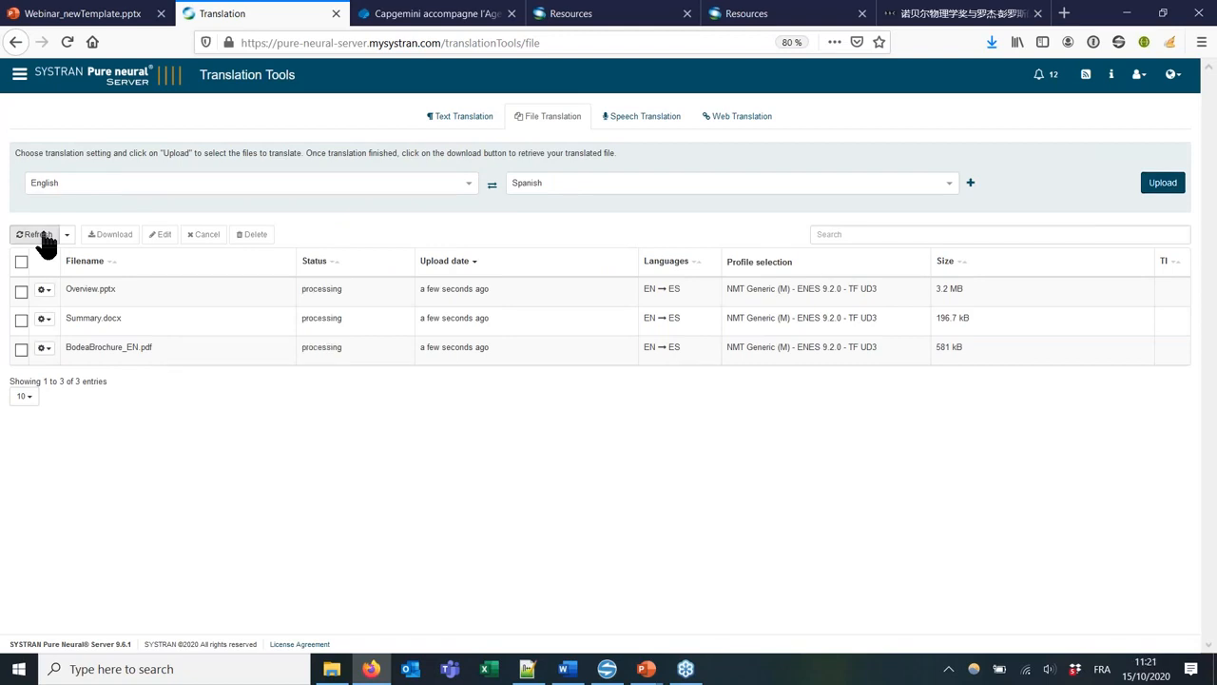
pyautogui.click(45, 242)
pyautogui.click(45, 242)
# Download the translated BodeaBrochure_EN.pdf and open the result in Word
pyautogui.click(47, 349)
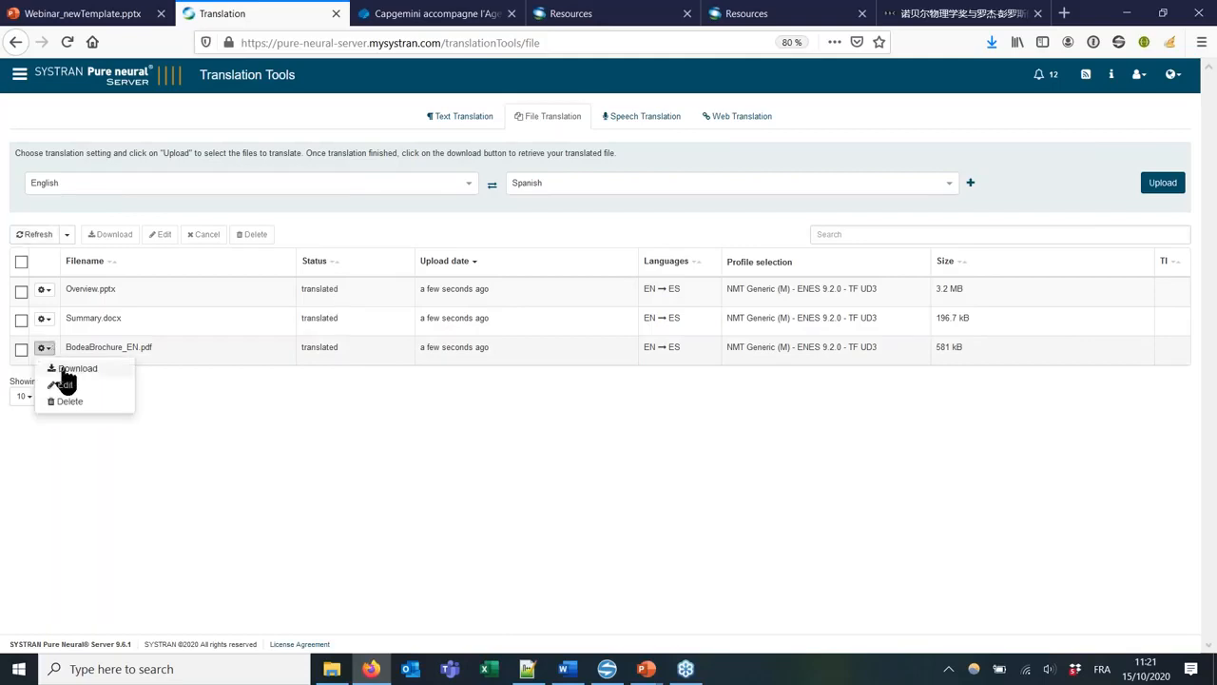
pyautogui.click(65, 369)
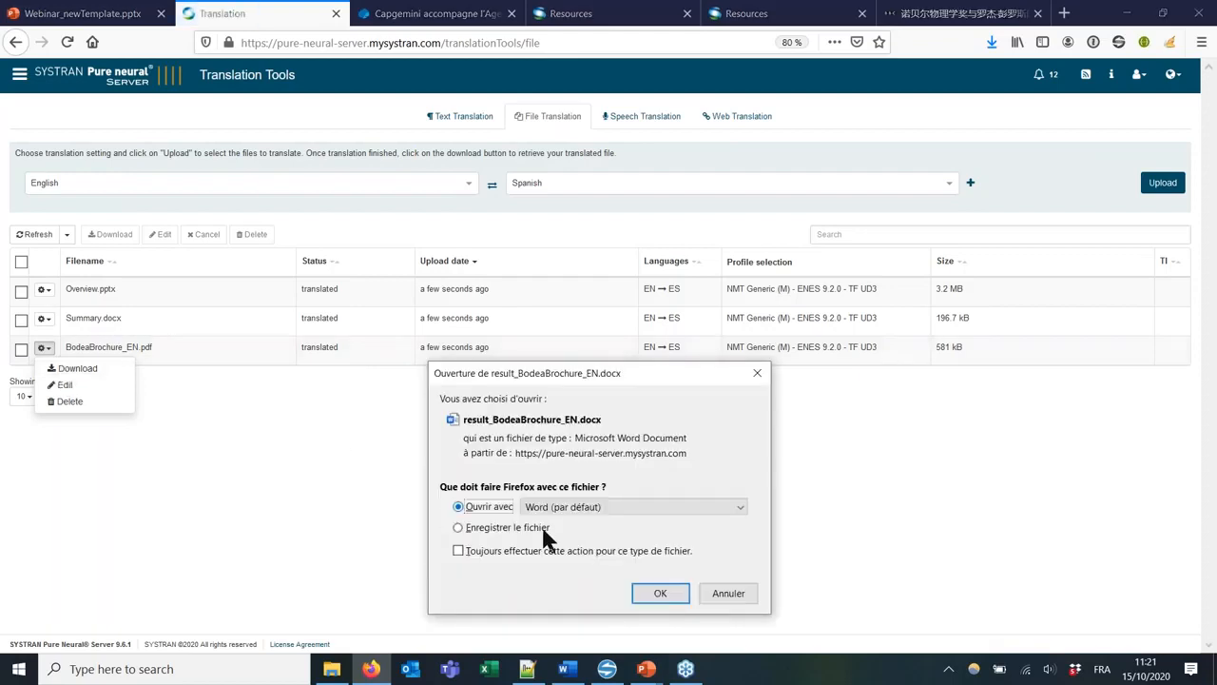
pyautogui.click(651, 591)
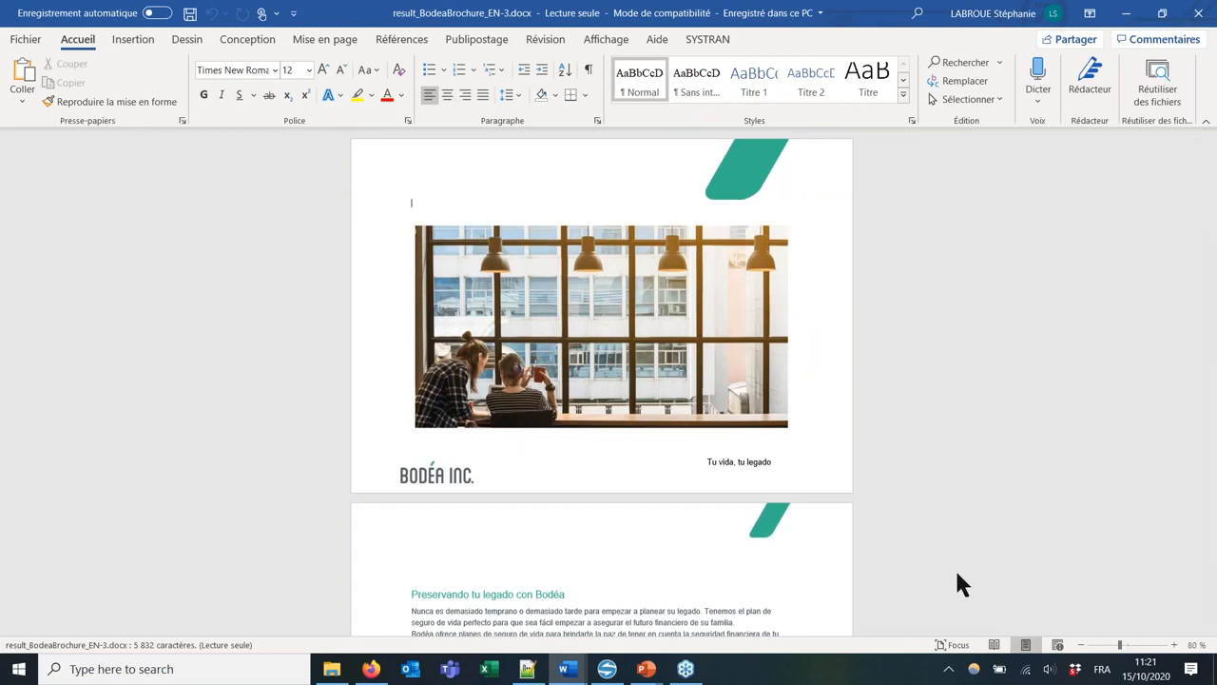
# Examine the pages of the Spanish brochure for translated text, images, tables and preserved layout
pyautogui.click(1210, 630)
pyautogui.click(1211, 629)
pyautogui.click(1211, 630)
pyautogui.click(1211, 629)
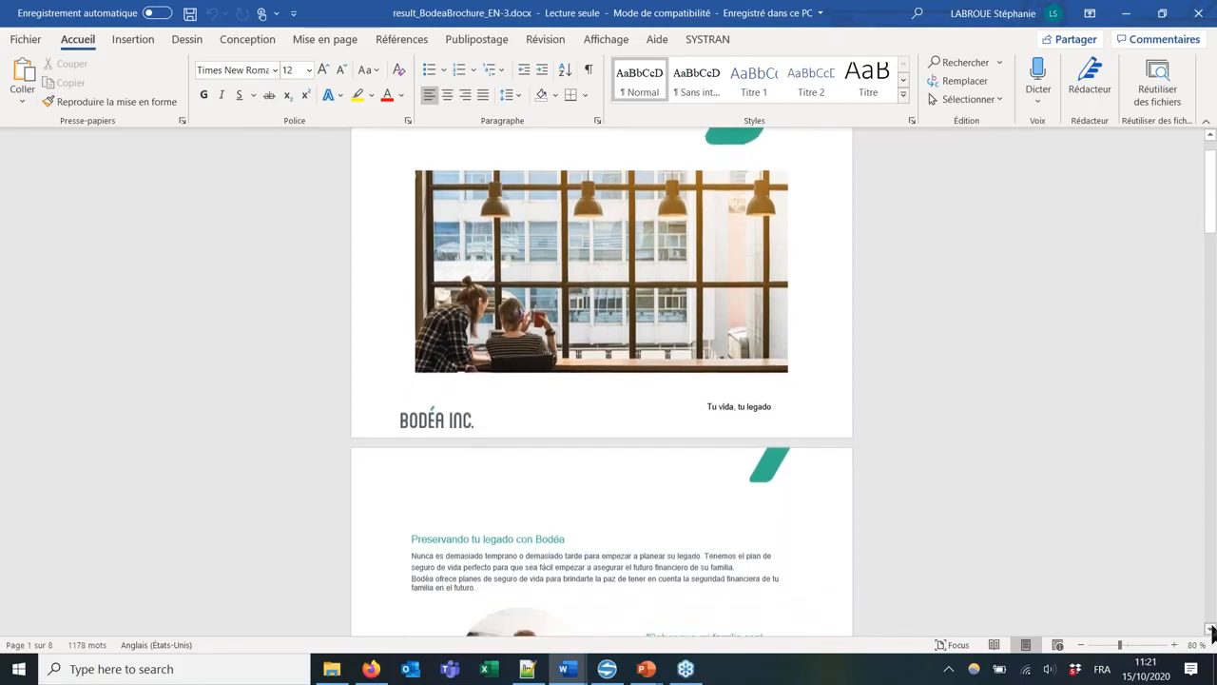
pyautogui.scroll(-5, 1211, 630)
pyautogui.scroll(-3, 1211, 630)
pyautogui.scroll(-4, 1210, 630)
pyautogui.scroll(-7, 1211, 630)
pyautogui.scroll(-2, 1211, 629)
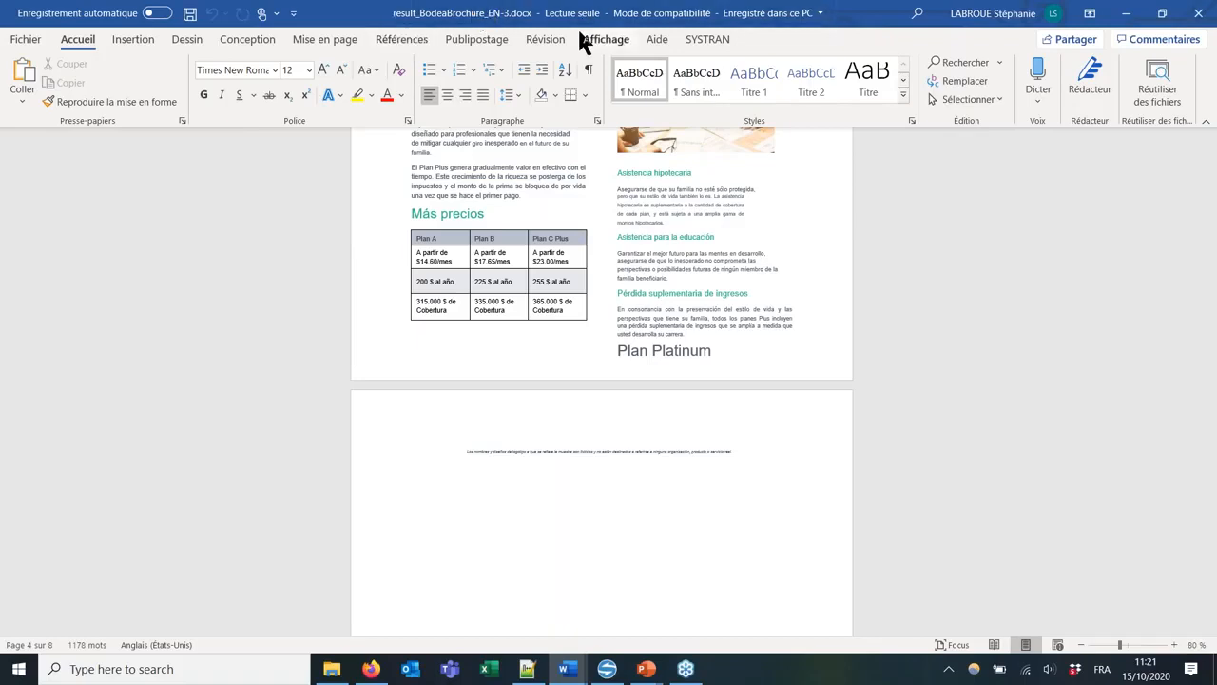
# Close the translated brochure and switch back to the file translation list in Firefox
pyautogui.click(262, 12)
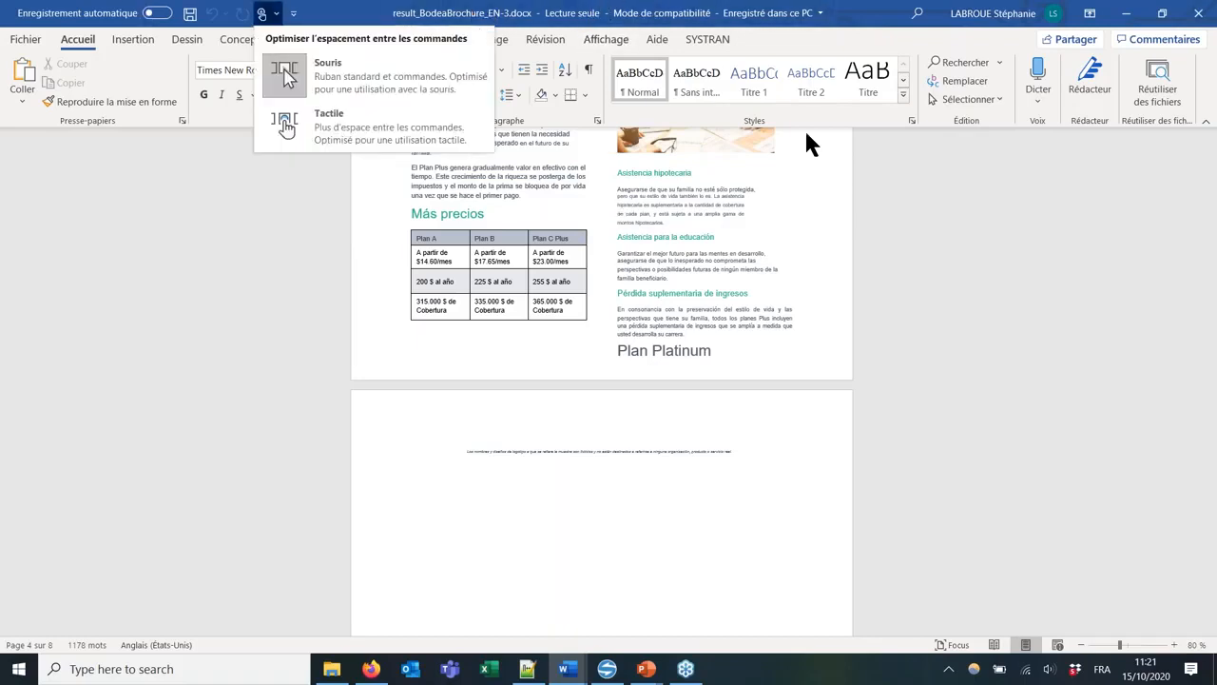
pyautogui.click(1086, 296)
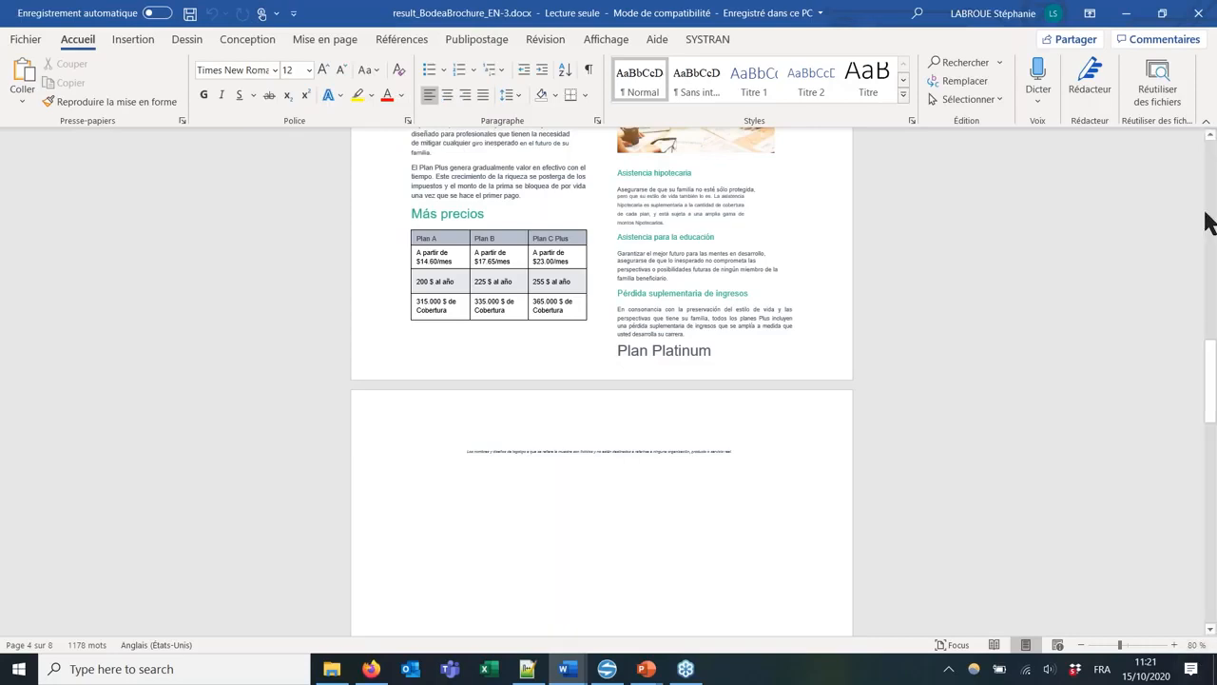
pyautogui.click(1200, 18)
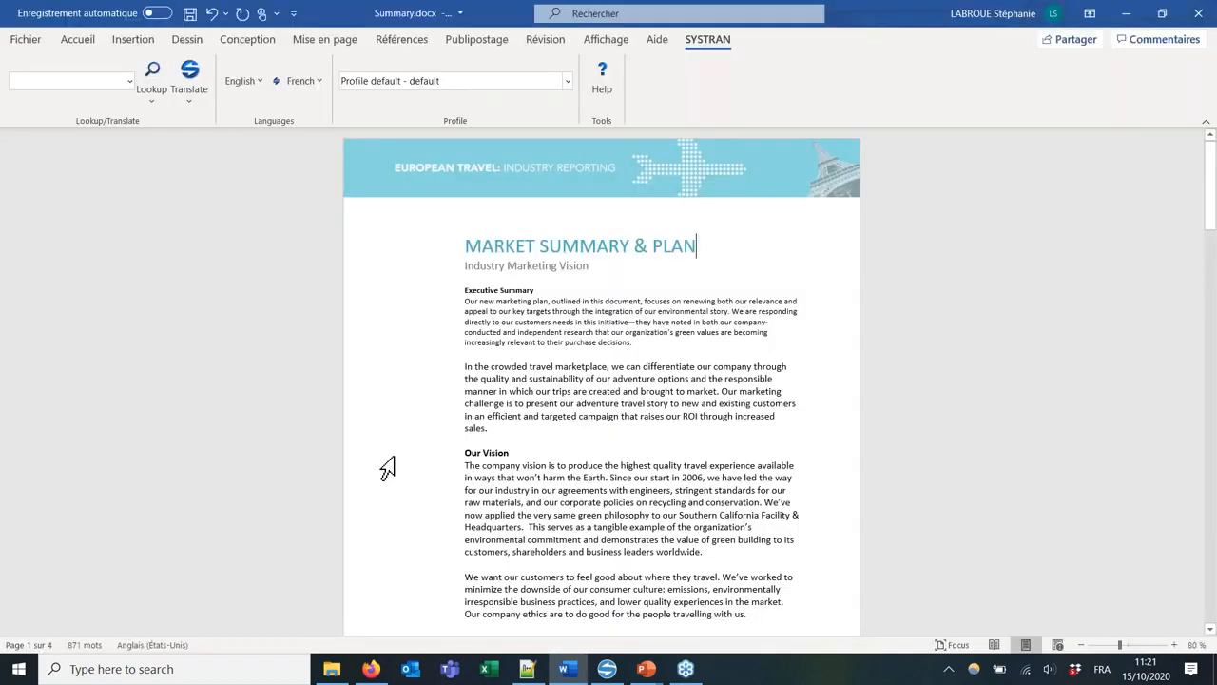
pyautogui.click(371, 669)
pyautogui.click(334, 503)
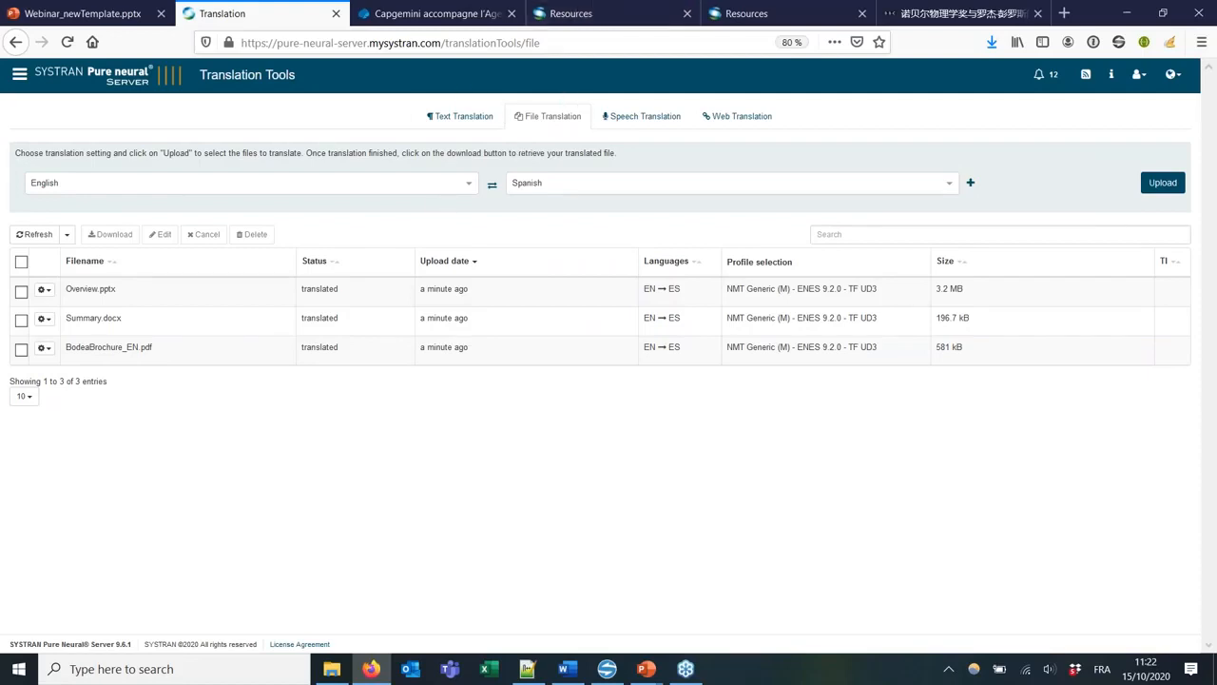
# Open the Summary.docx translation for editing and select the Executive Summary segment
pyautogui.click(47, 321)
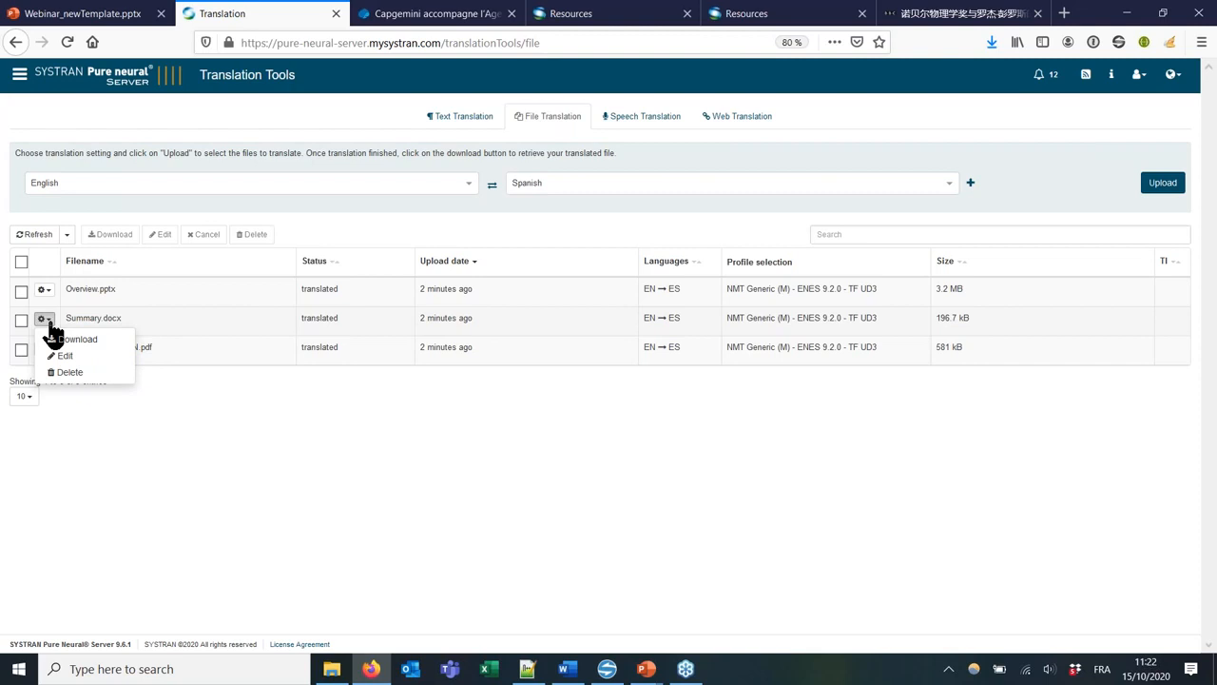
pyautogui.click(62, 356)
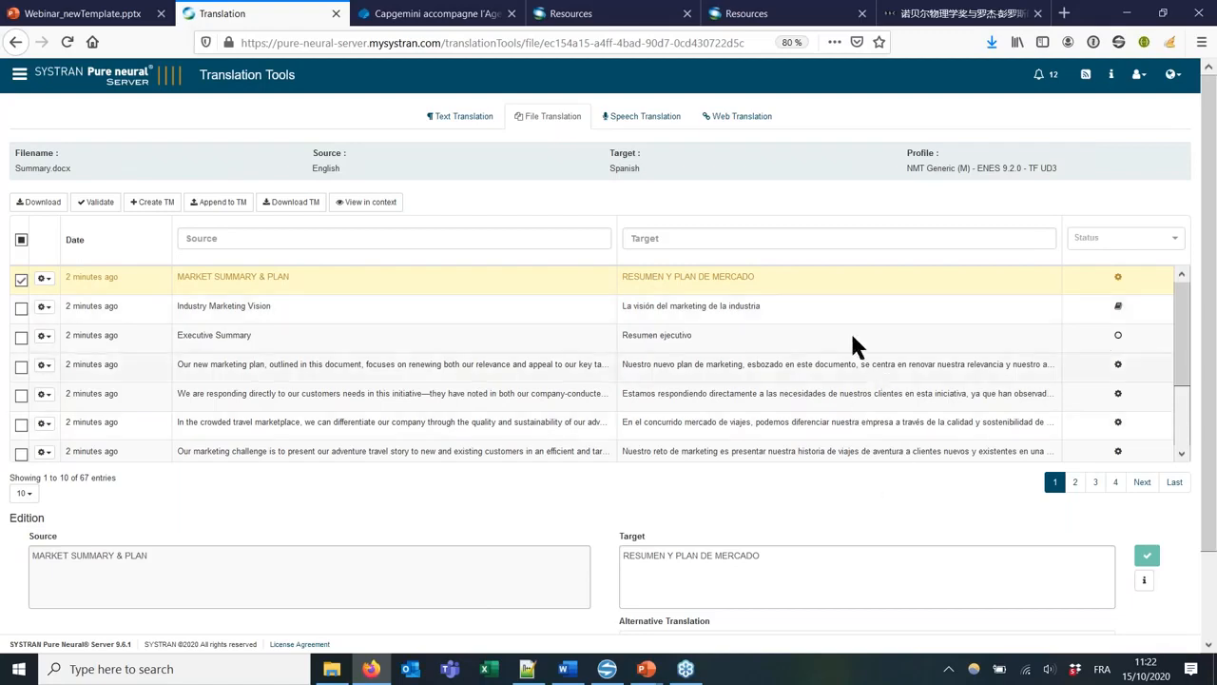
pyautogui.click(721, 344)
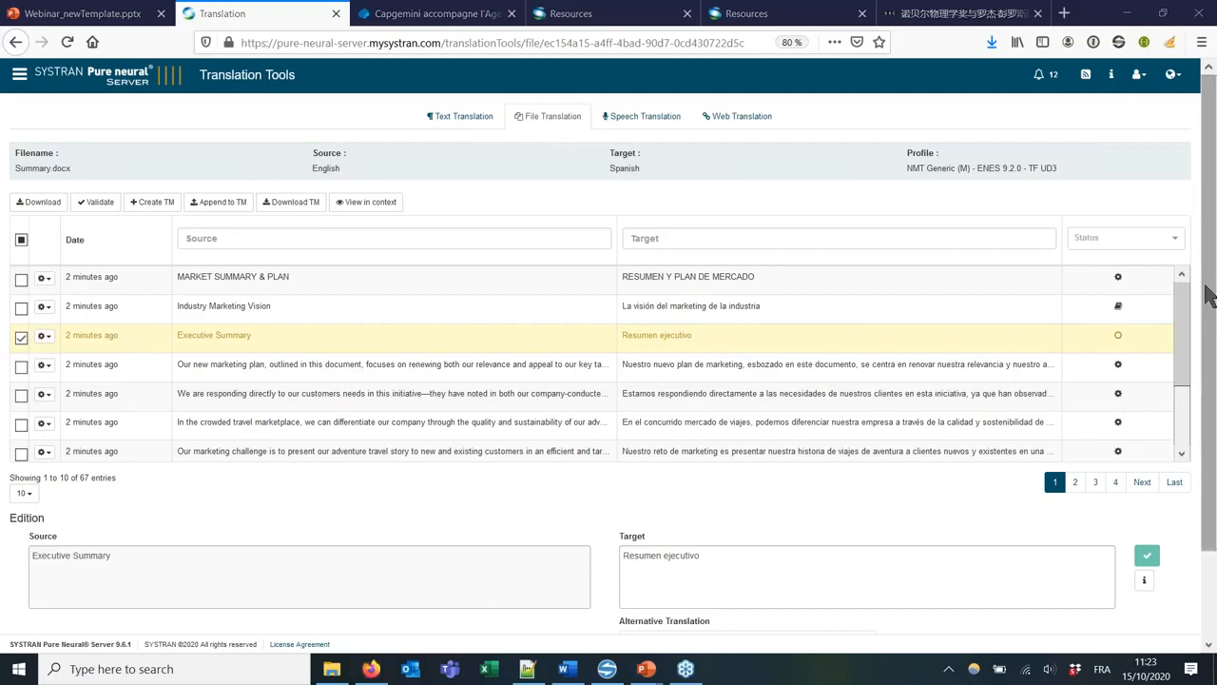
# Show the fuzzy match for the Executive Summary segment and highlight its differences from the source text
pyautogui.scroll(-2, 1215, 385)
pyautogui.scroll(-2, 1215, 386)
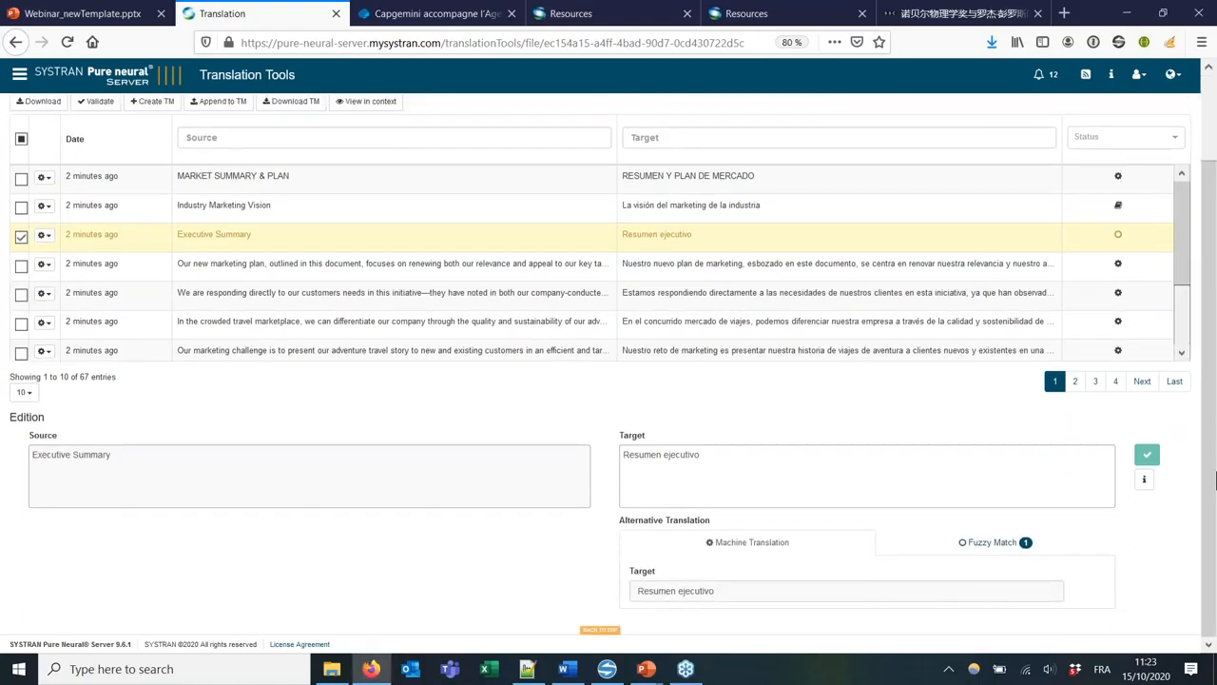
pyautogui.click(982, 549)
pyautogui.scroll(-2, 1215, 491)
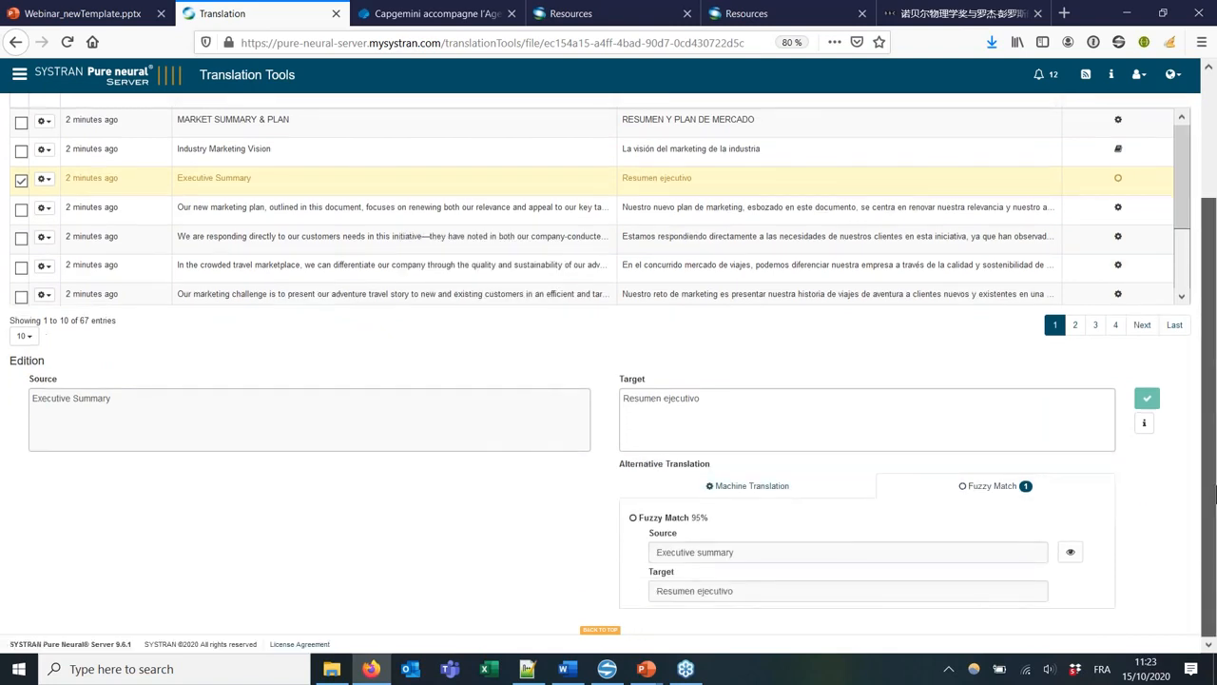
pyautogui.click(1071, 558)
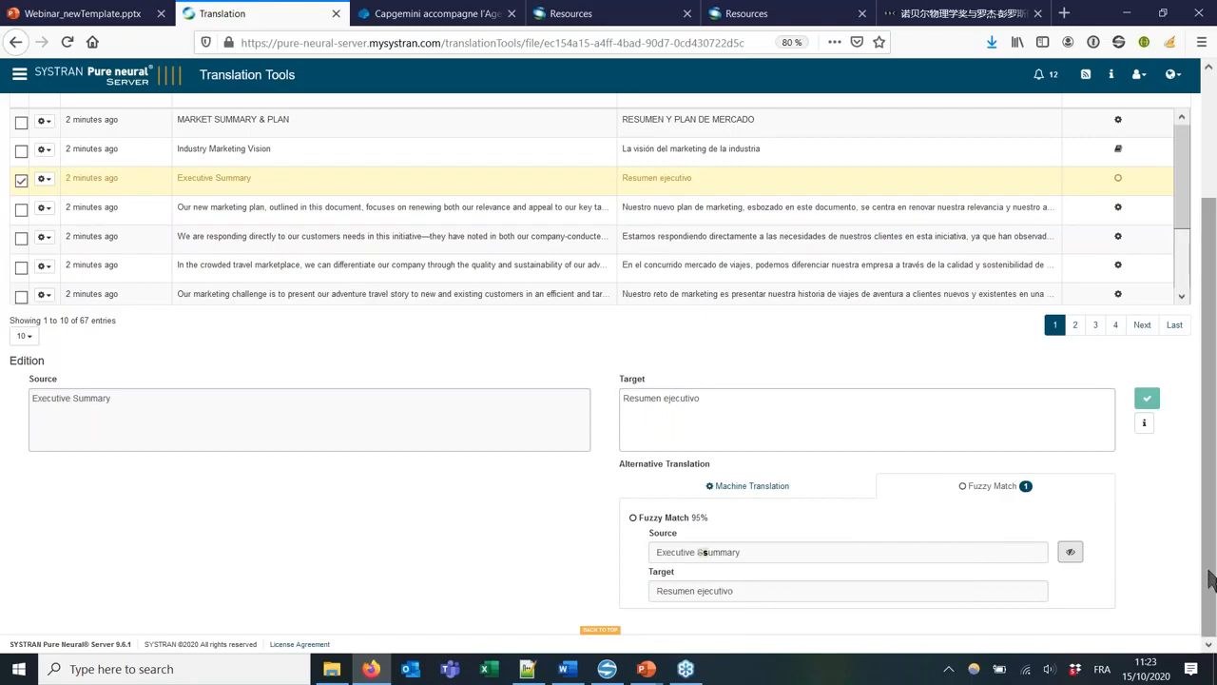
# Select the Industry Marketing Vision segment and review the status filter options, leaving the segment list unfiltered
pyautogui.moveTo(1212, 578); pyautogui.dragTo(1213, 466)
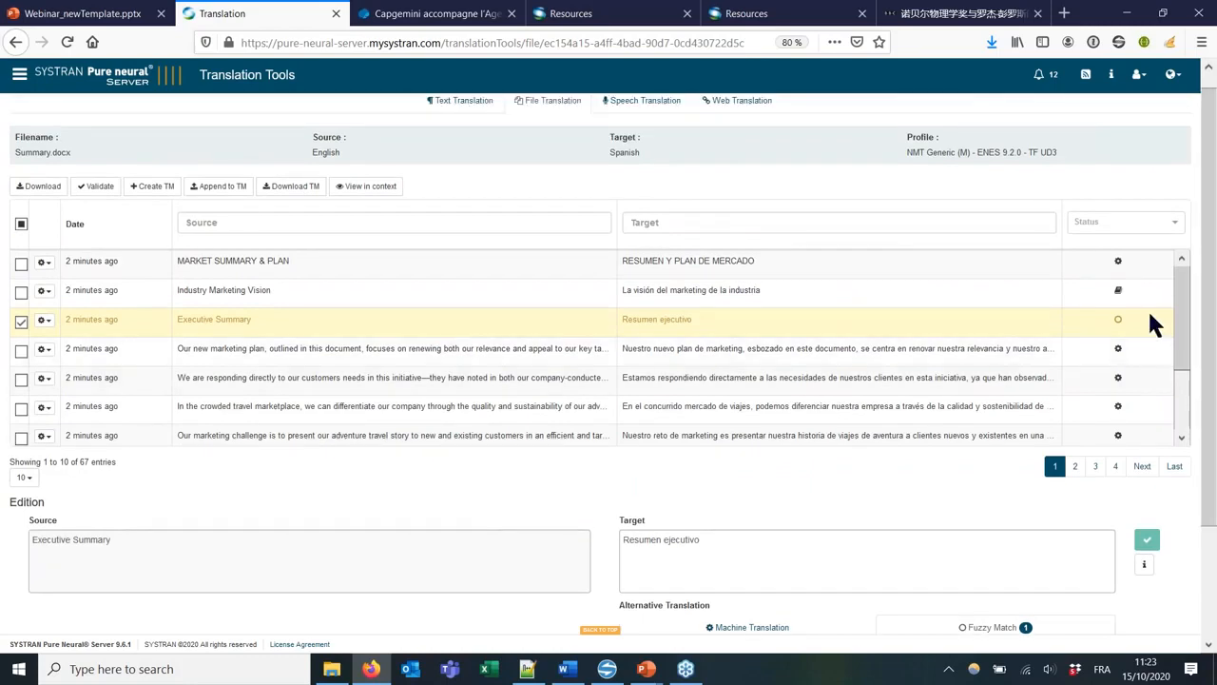
pyautogui.scroll(1, 1142, 304)
pyautogui.click(1032, 305)
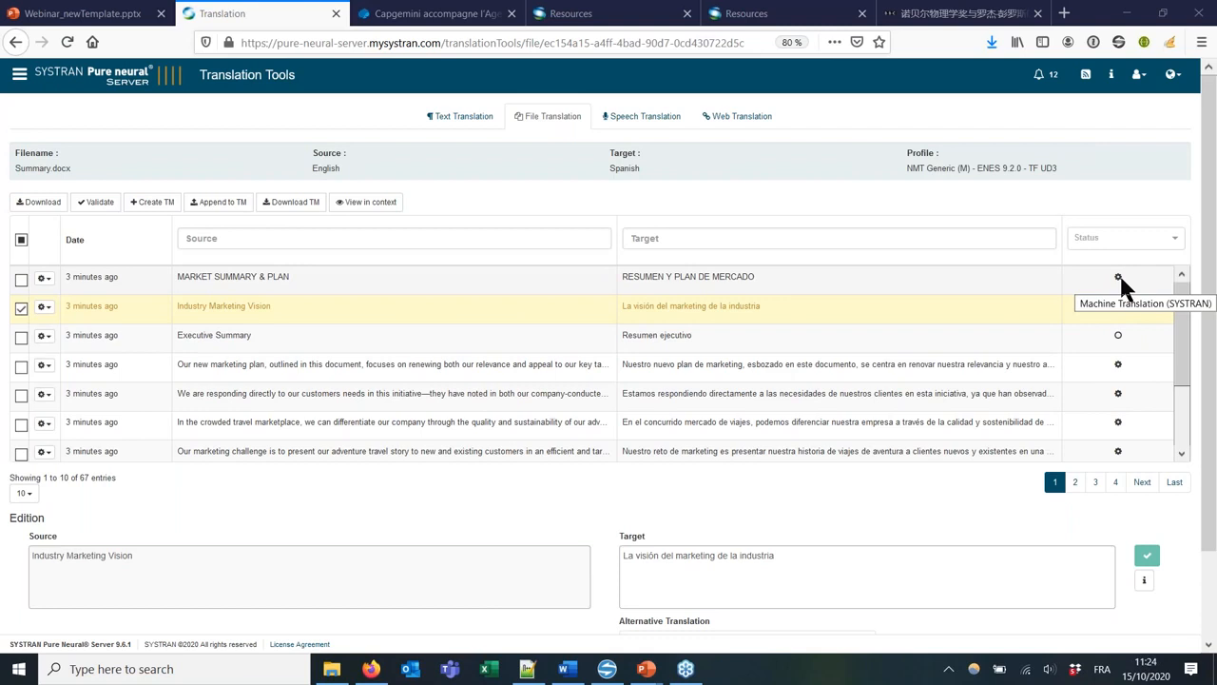
pyautogui.click(1170, 244)
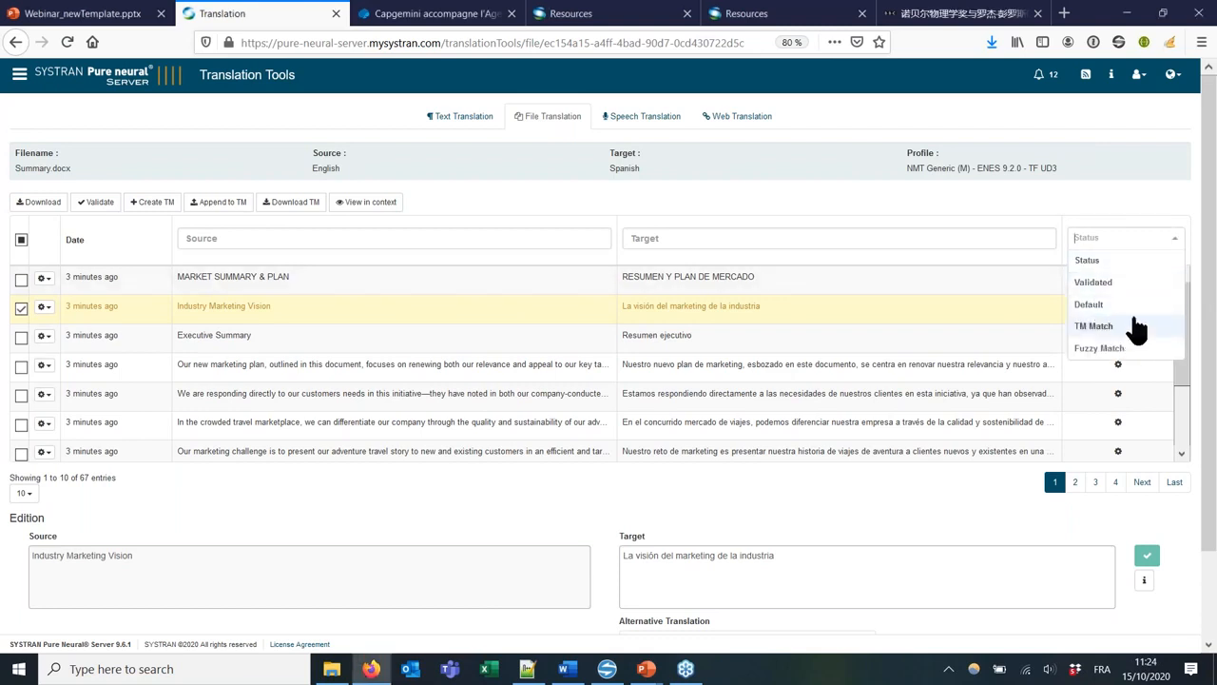
pyautogui.click(1139, 268)
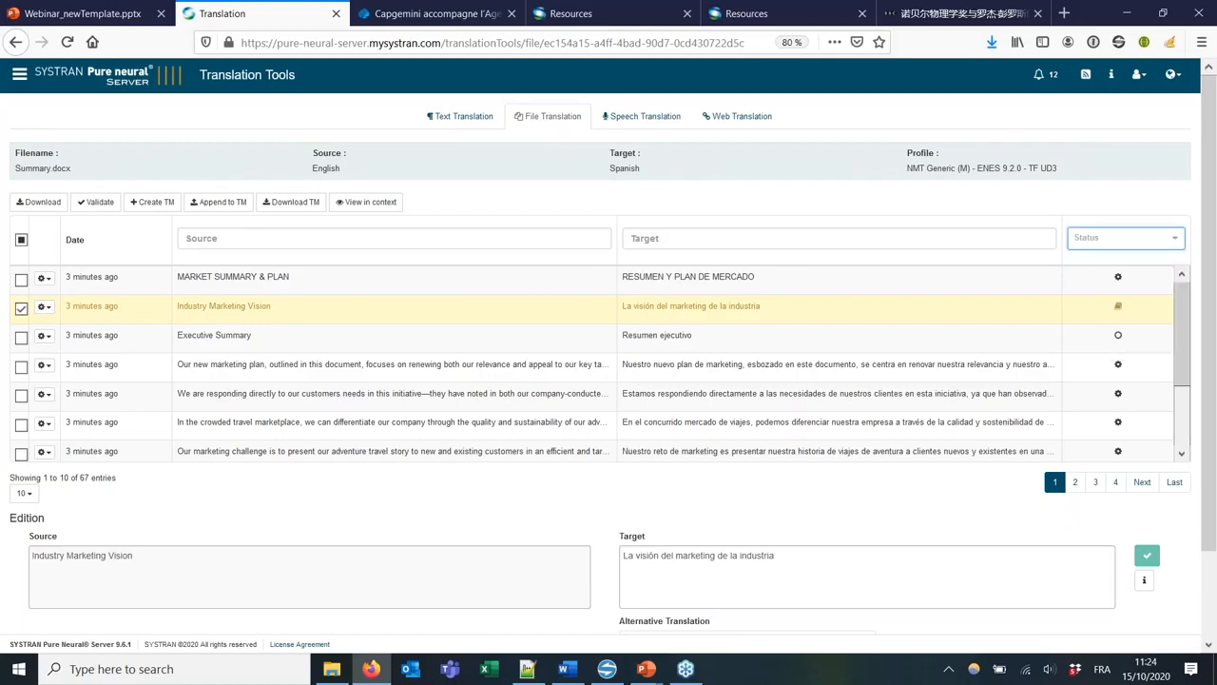
# Replace "Y" with "&" in the target of the MARKET SUMMARY & PLAN segment and validate the edit
pyautogui.click(1127, 280)
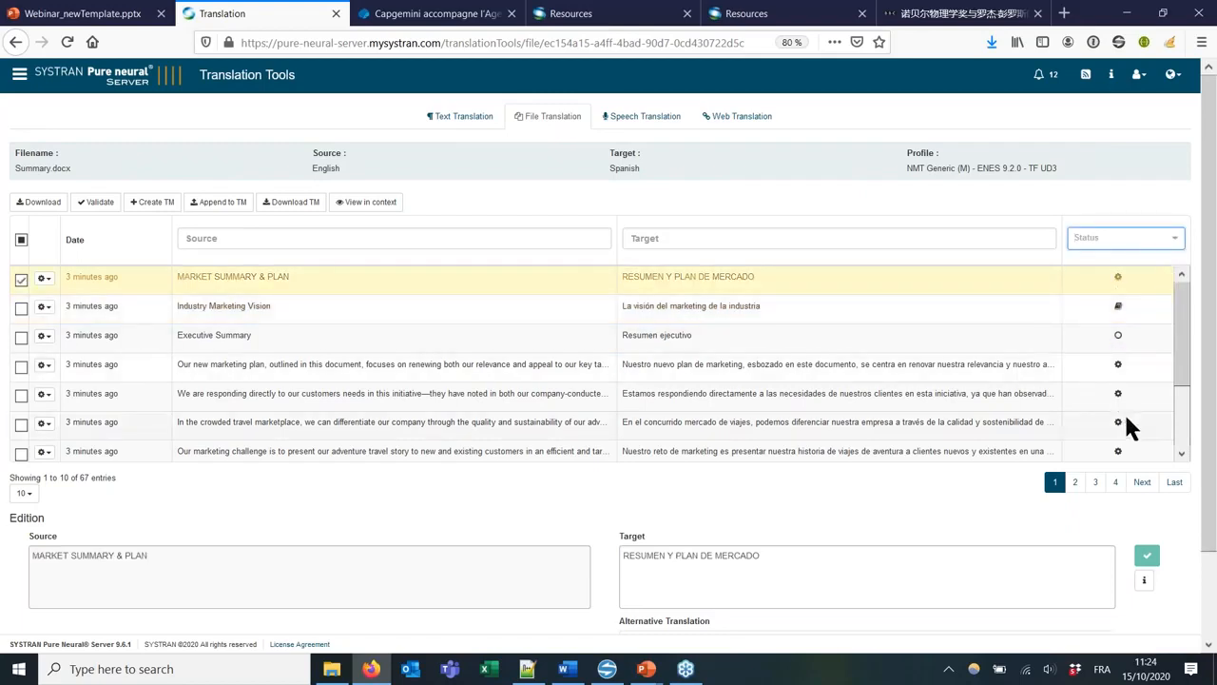
pyautogui.click(1184, 330)
pyautogui.moveTo(1183, 325); pyautogui.dragTo(1183, 339)
pyautogui.click(672, 551)
pyautogui.write('Y')
pyautogui.press('BackSpace')
pyautogui.write('&')
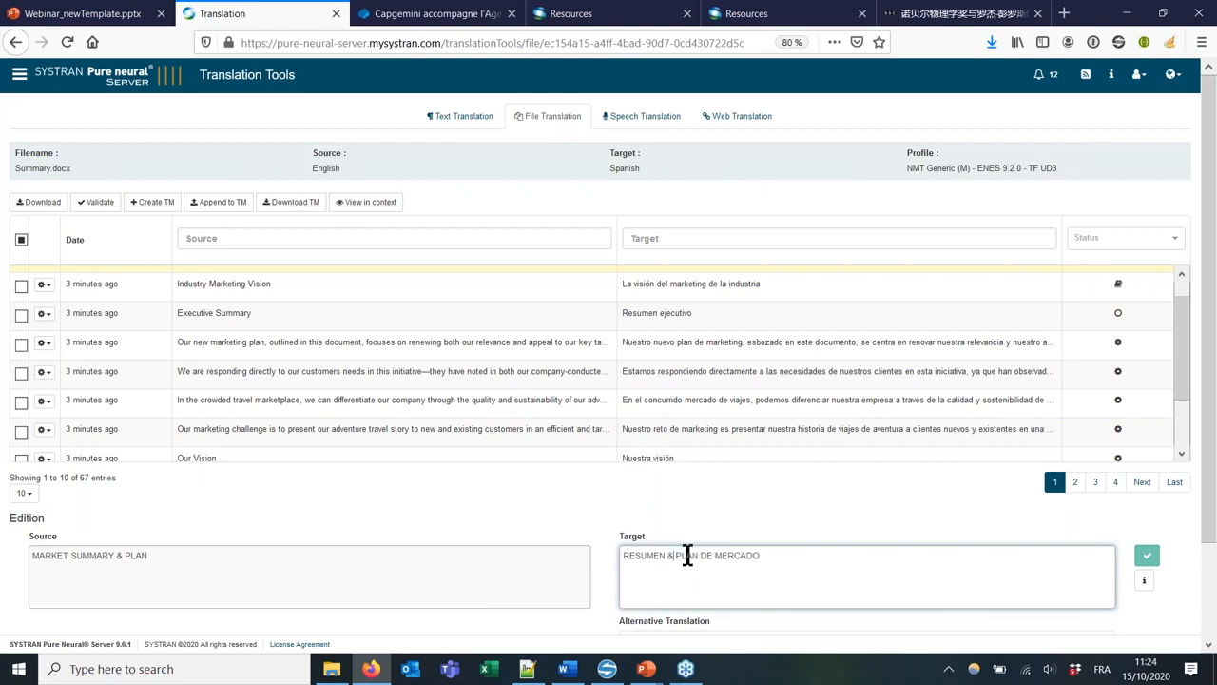
pyautogui.click(1149, 561)
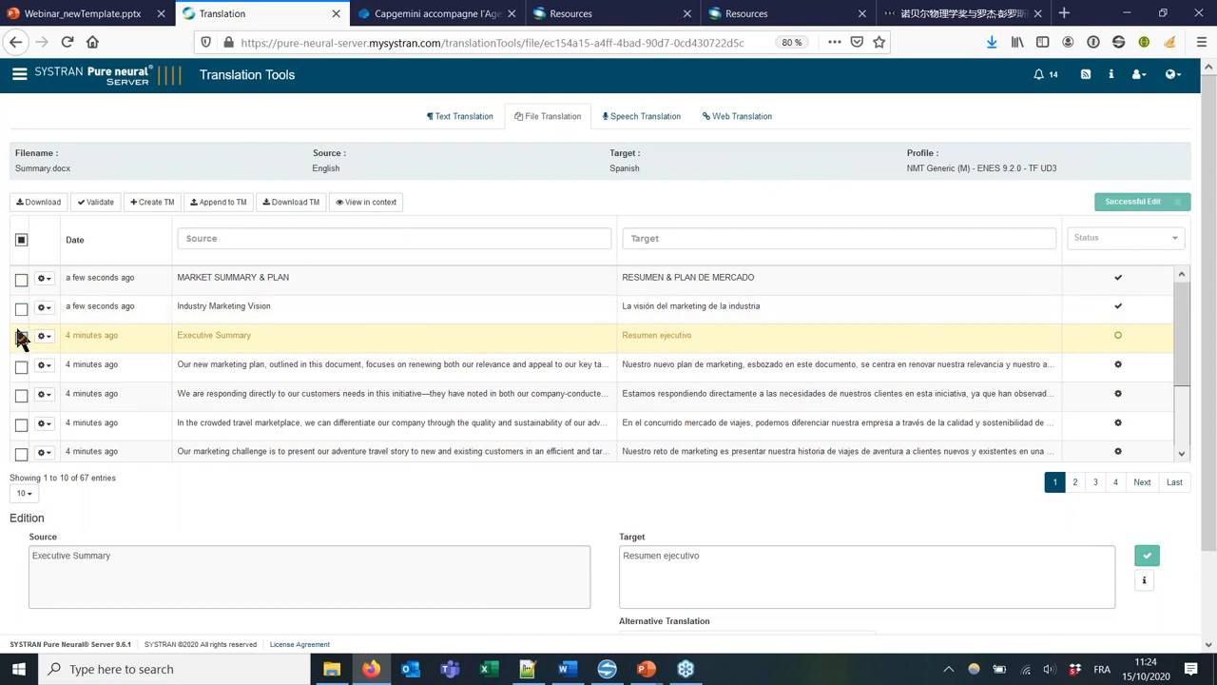
# Append the MARKET SUMMARY & PLAN and Industry Marketing Vision segments to an existing translation memory, searching the list for "we", and deselect both segments
pyautogui.click(21, 279)
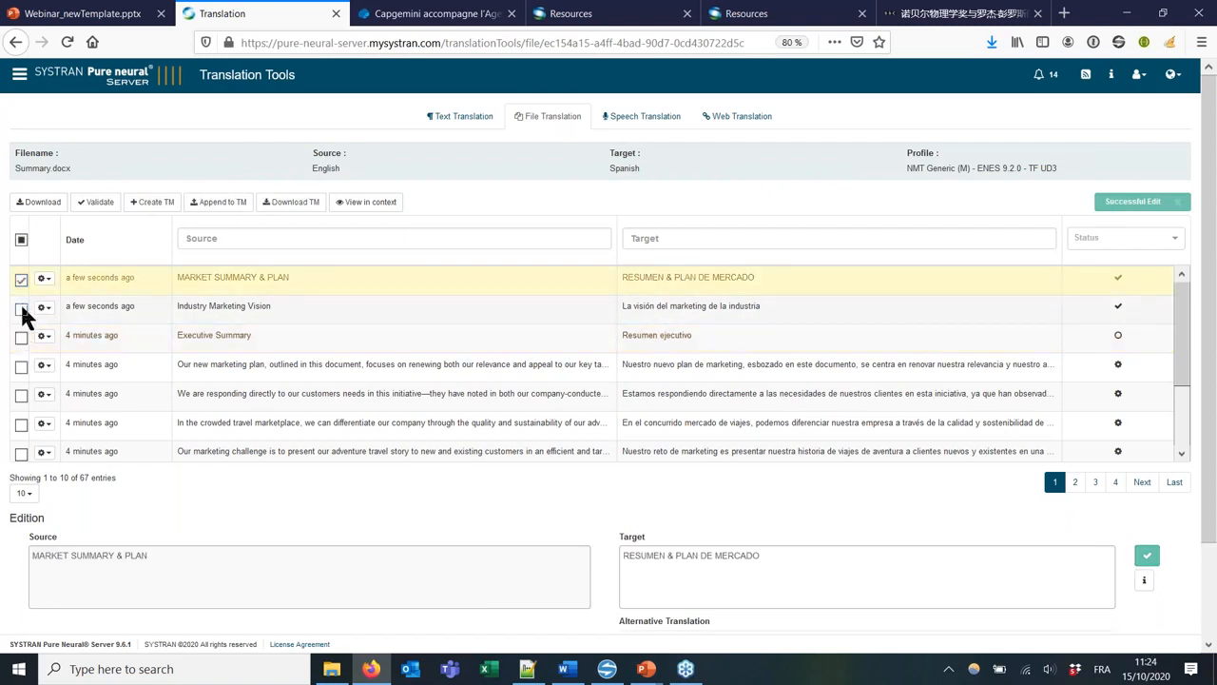
pyautogui.click(21, 309)
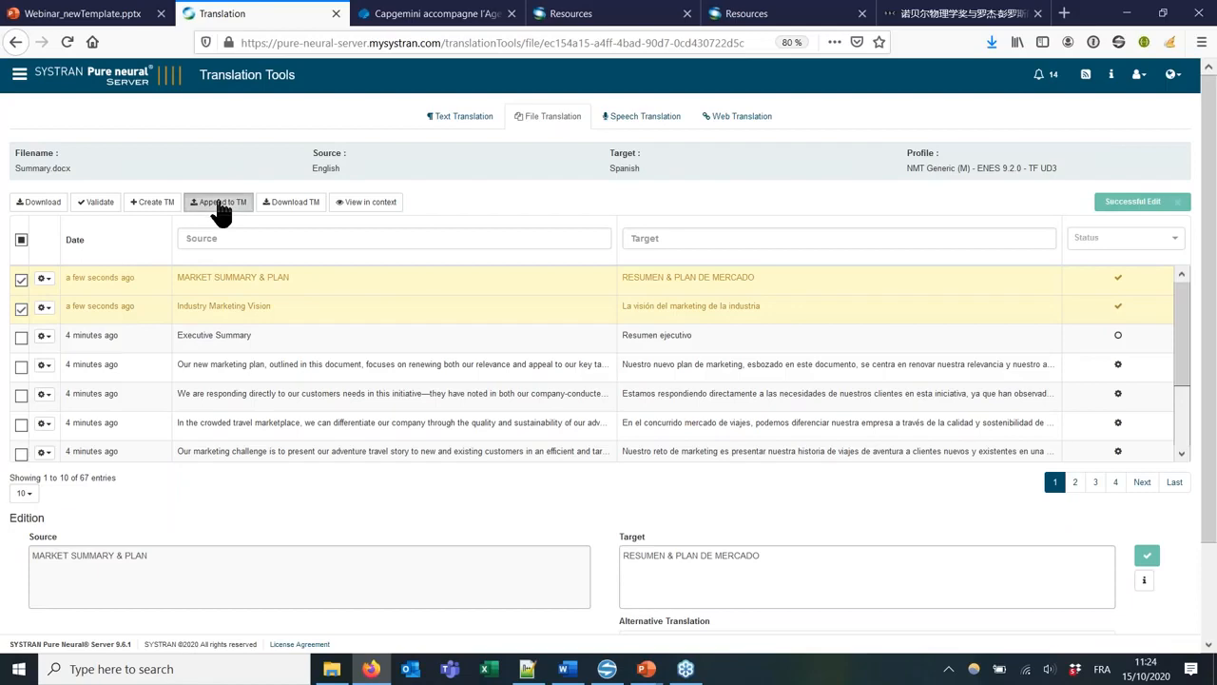
pyautogui.click(219, 203)
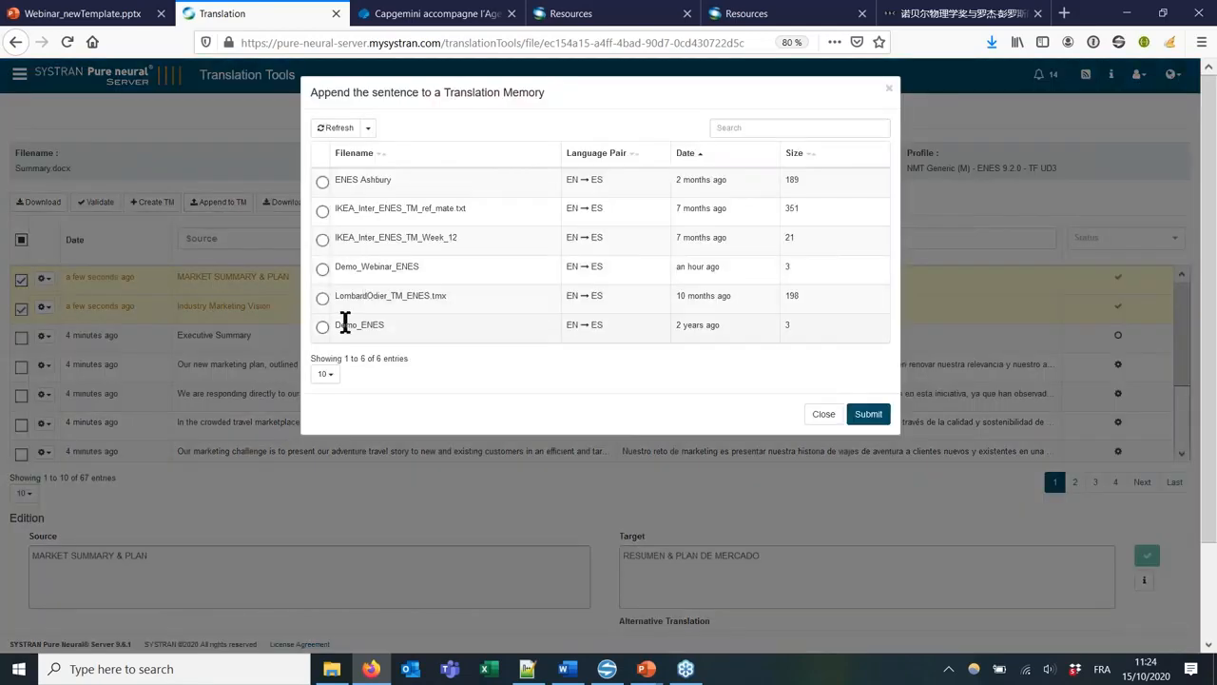
pyautogui.click(737, 127)
pyautogui.write('we')
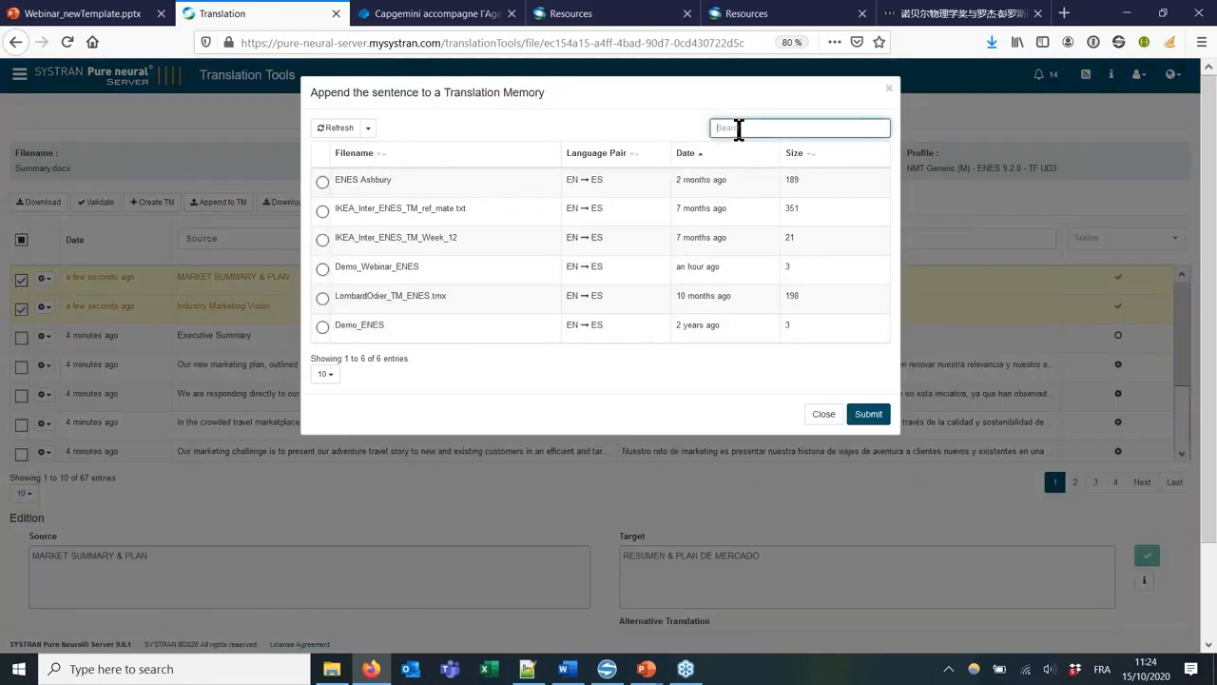
pyautogui.click(323, 211)
pyautogui.click(866, 326)
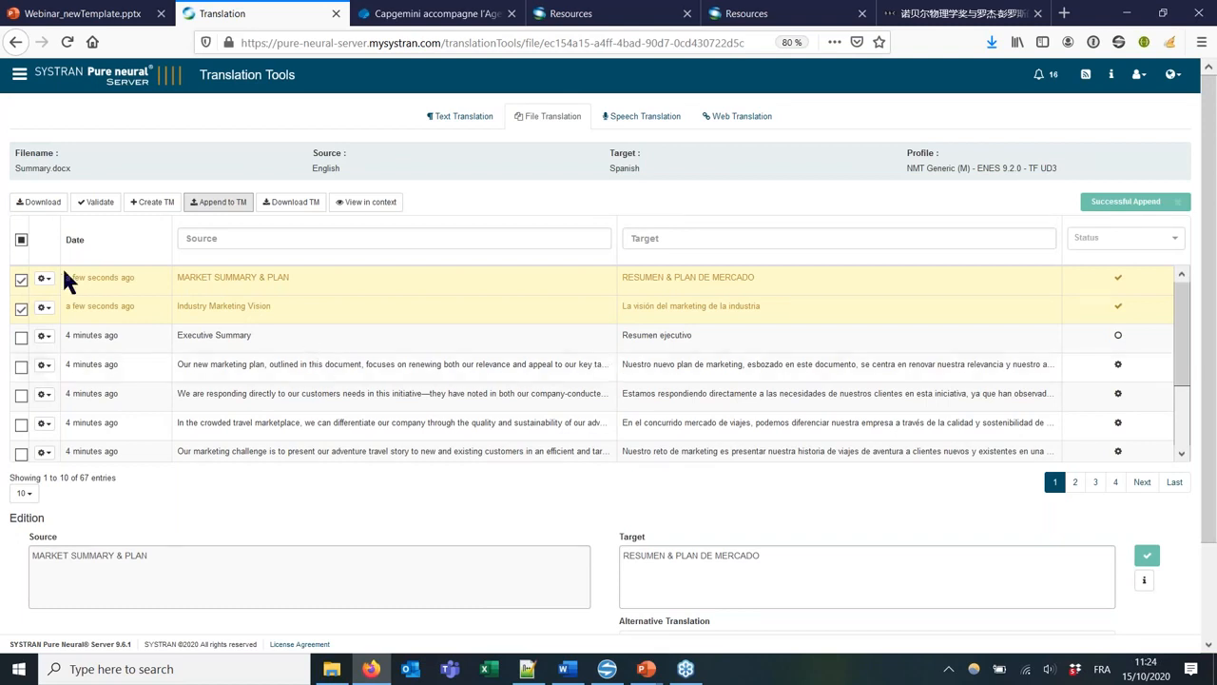
pyautogui.click(21, 280)
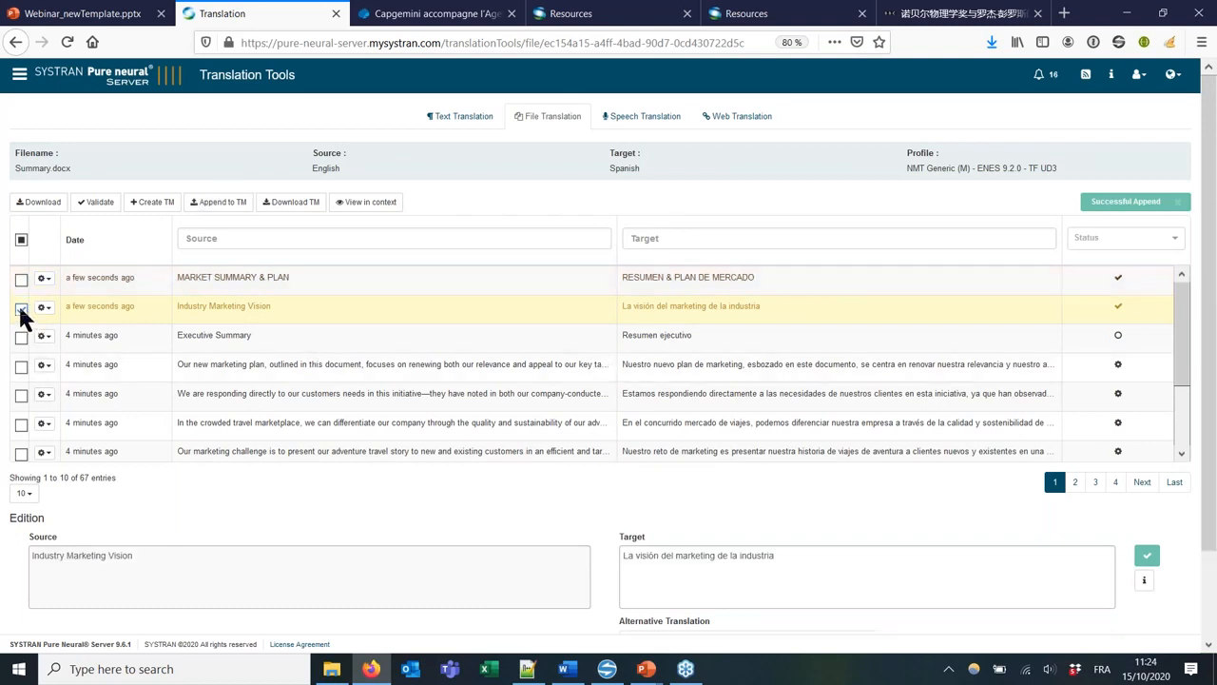
pyautogui.click(21, 309)
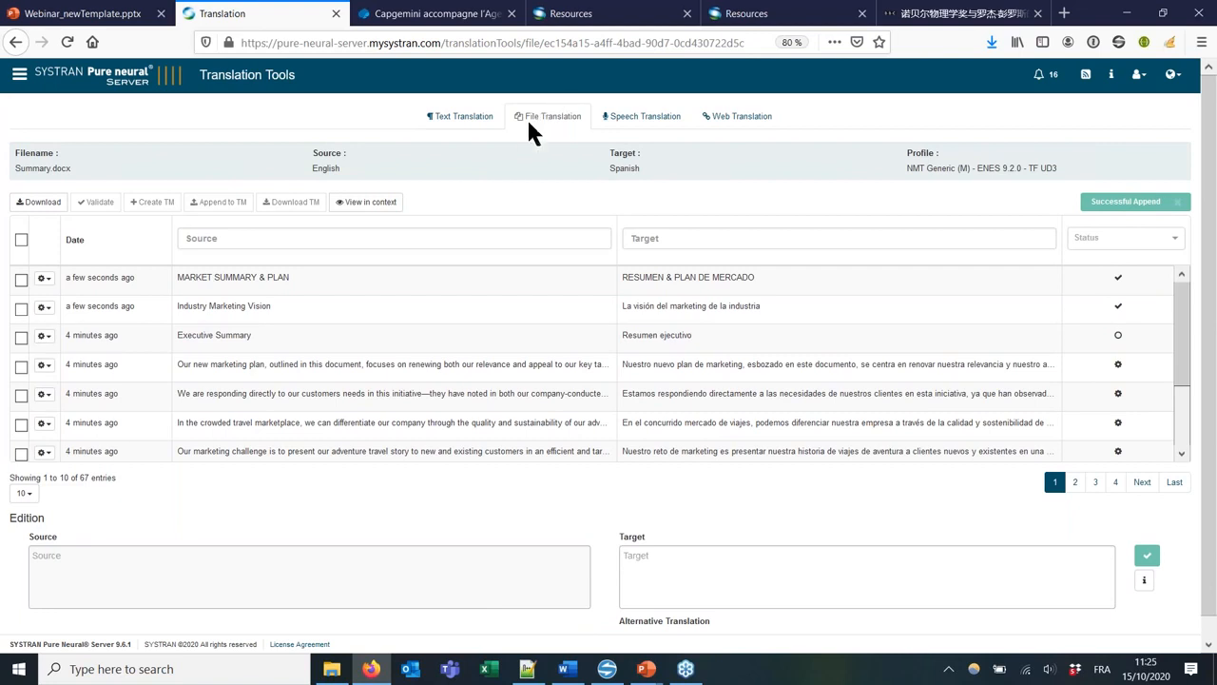
# Open text translation and copy the bold introductory paragraph of the French Capgemini article about the European Space Agency
pyautogui.click(530, 119)
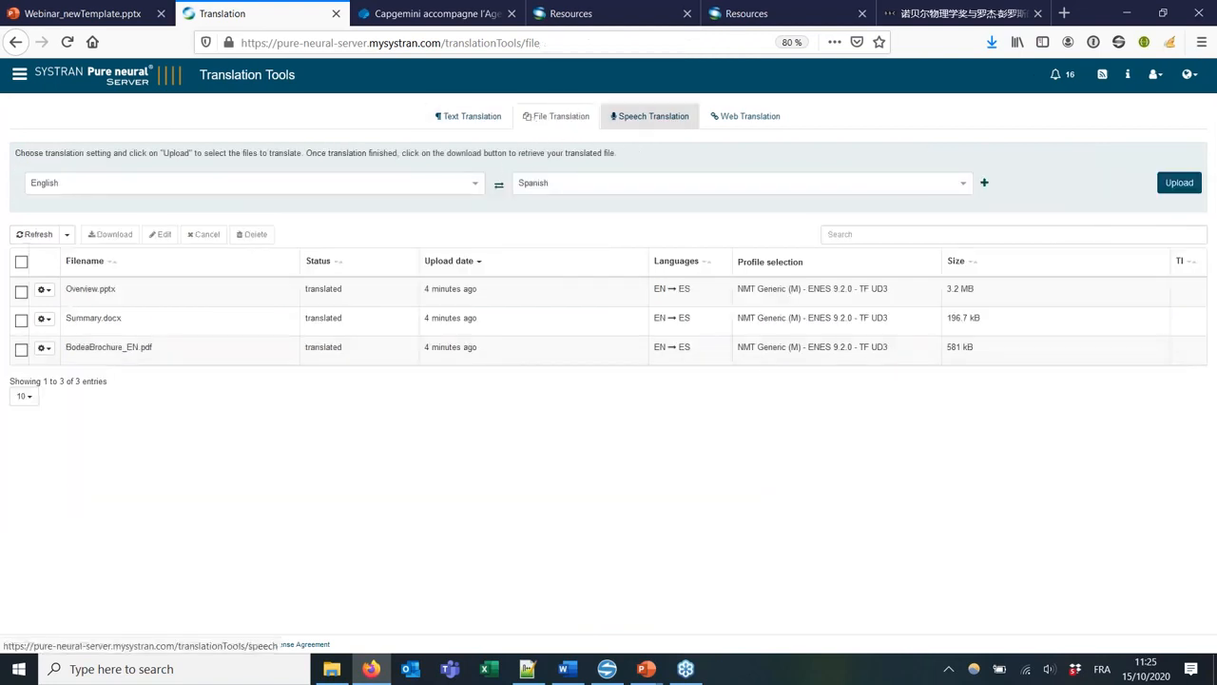
pyautogui.click(475, 118)
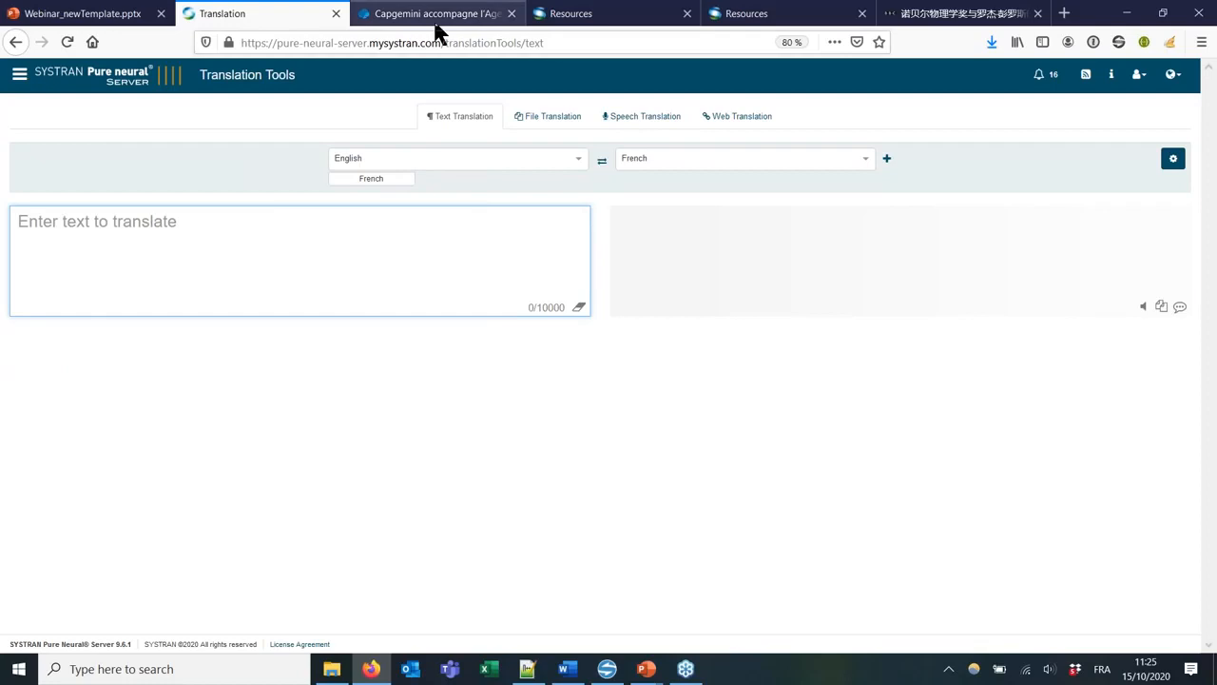
pyautogui.click(463, 17)
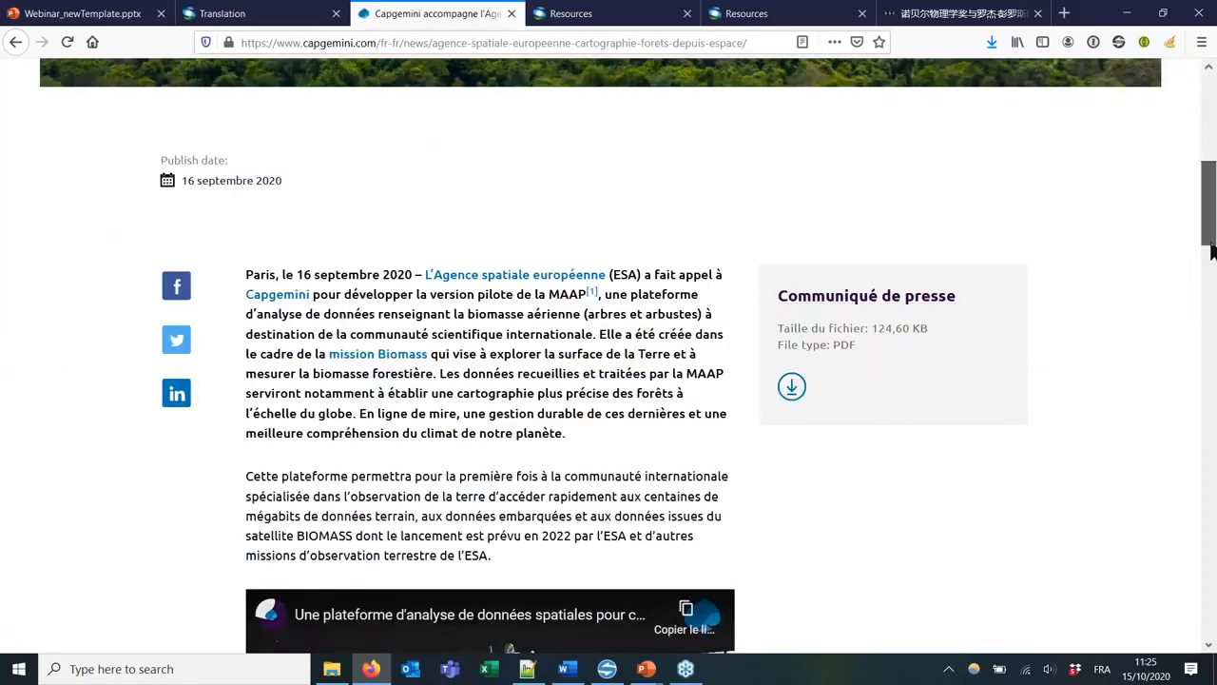
pyautogui.scroll(5, 1212, 186)
pyautogui.scroll(-2, 1213, 186)
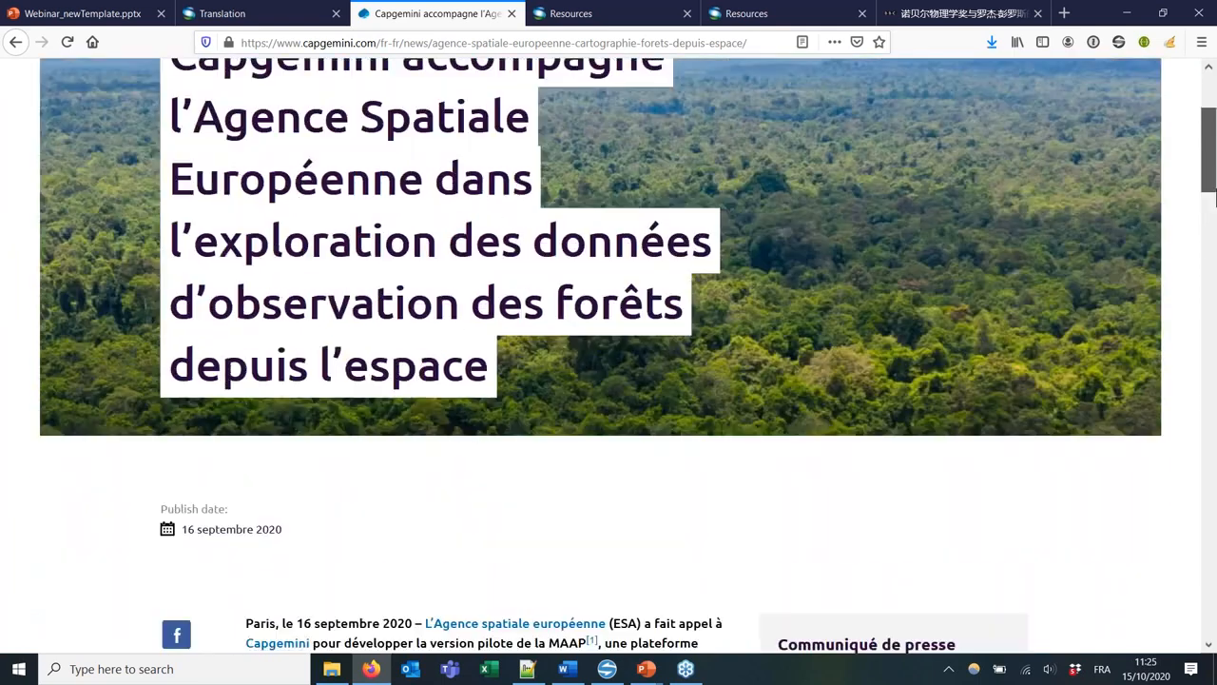
pyautogui.moveTo(1216, 190); pyautogui.dragTo(1216, 192)
pyautogui.scroll(-4, 680, 285)
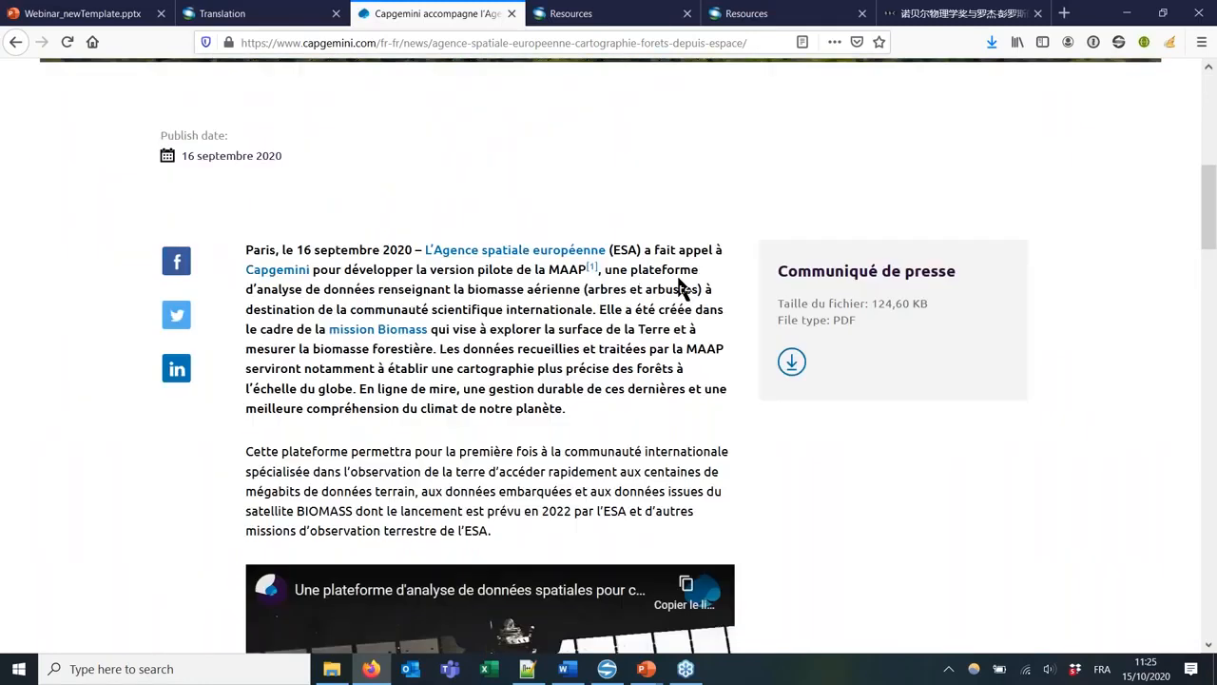
pyautogui.moveTo(244, 247); pyautogui.dragTo(543, 408)
pyautogui.hotkey('ctrl', 'c')
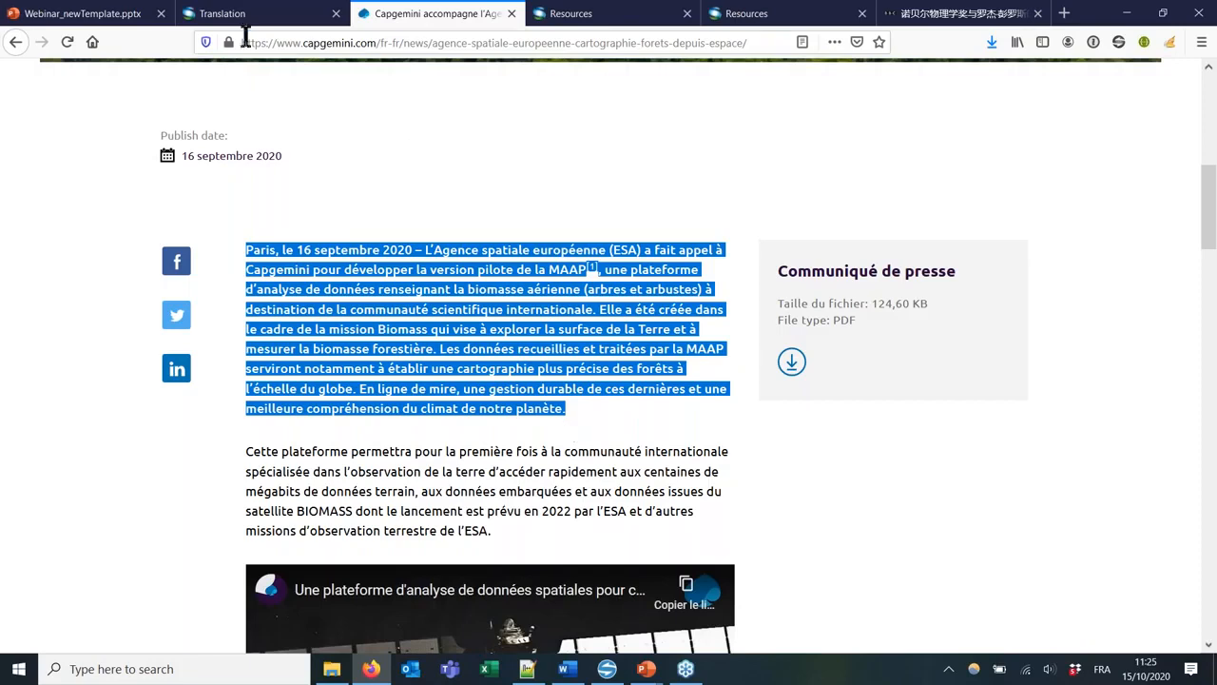
# Set text translation from French to English with the profile Translator NMT Generic (L) - FREN
pyautogui.click(240, 13)
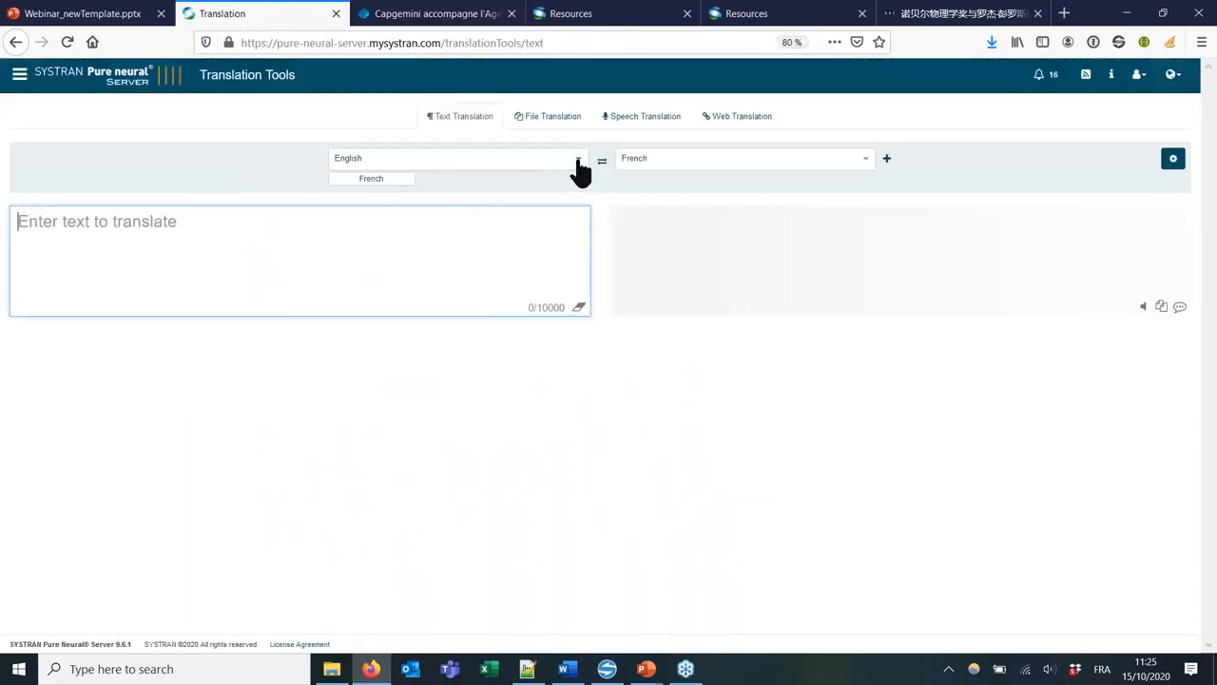
pyautogui.click(601, 162)
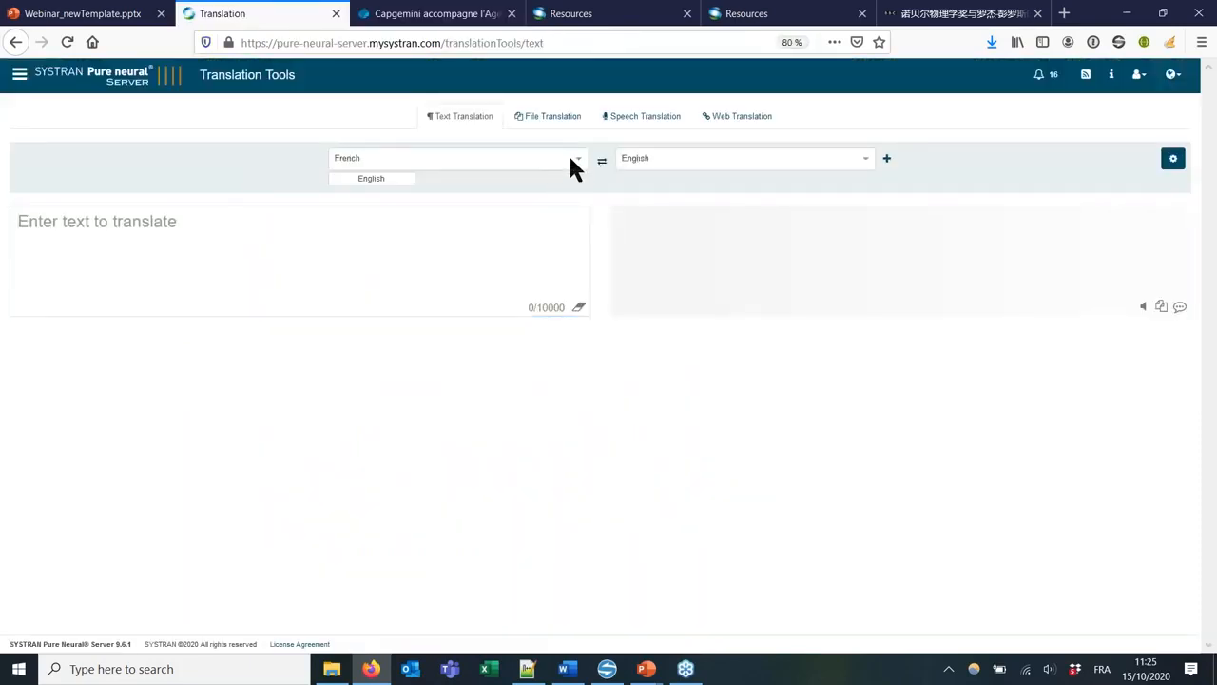
pyautogui.click(887, 157)
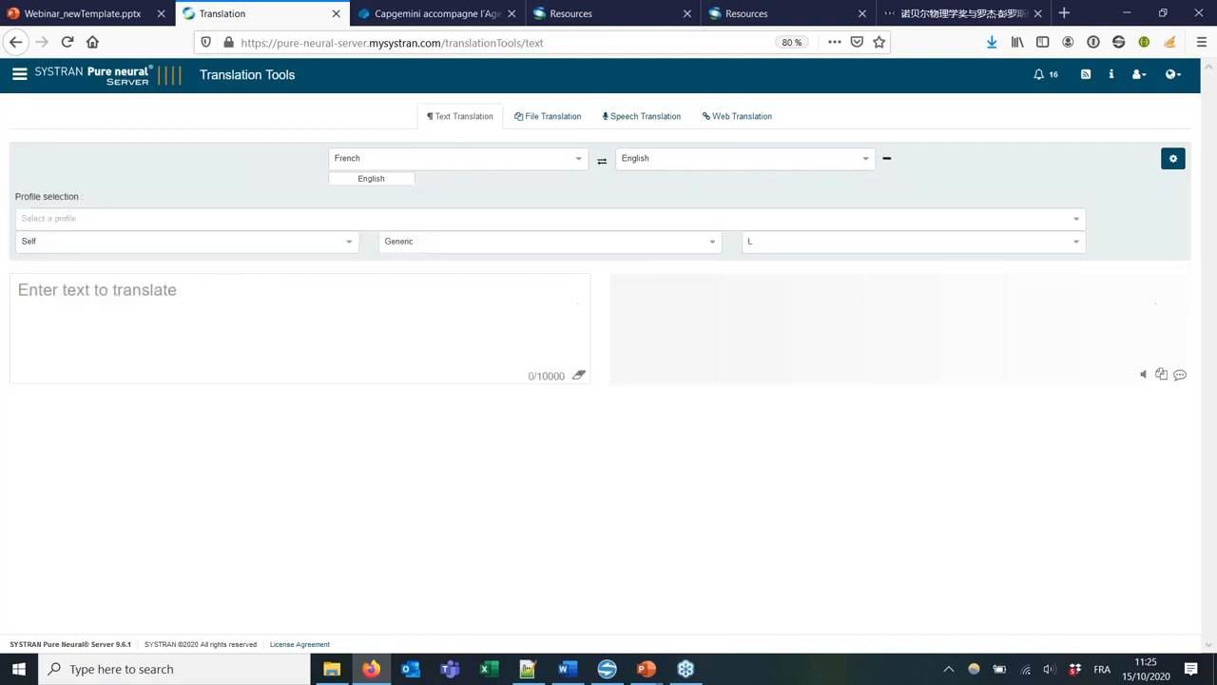
pyautogui.click(333, 218)
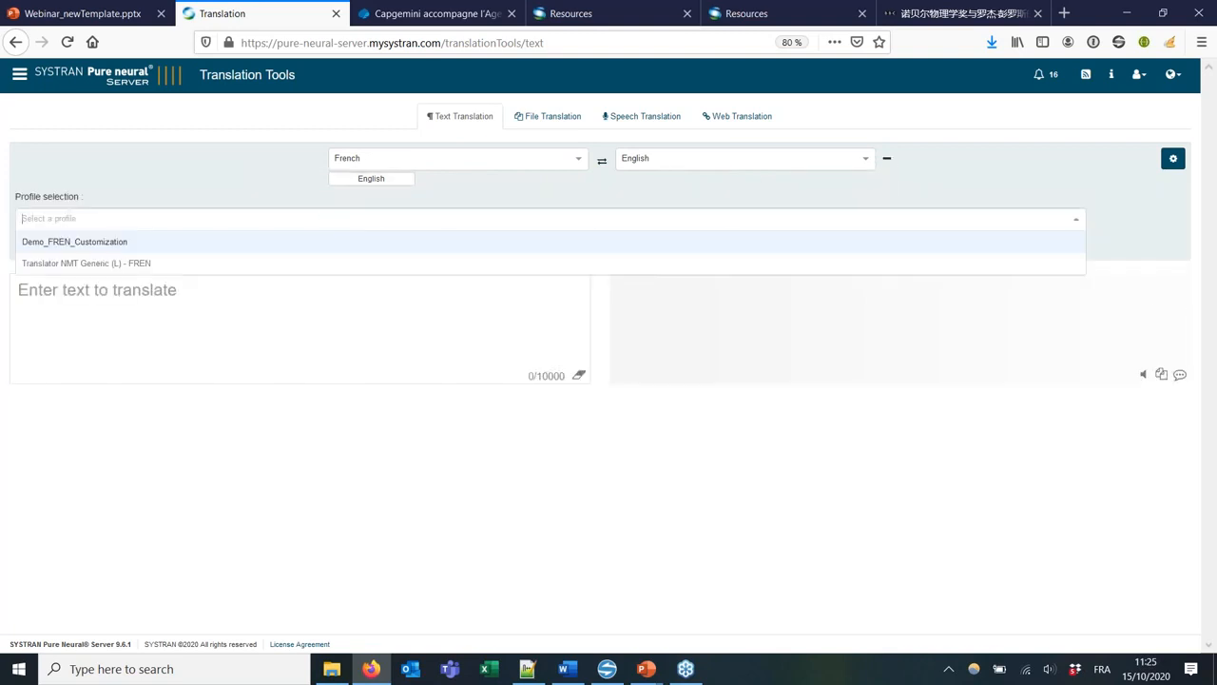
pyautogui.click(234, 263)
# Paste the copied article paragraph as the source text and show the alternative machine translations of its first sentence
pyautogui.click(272, 285)
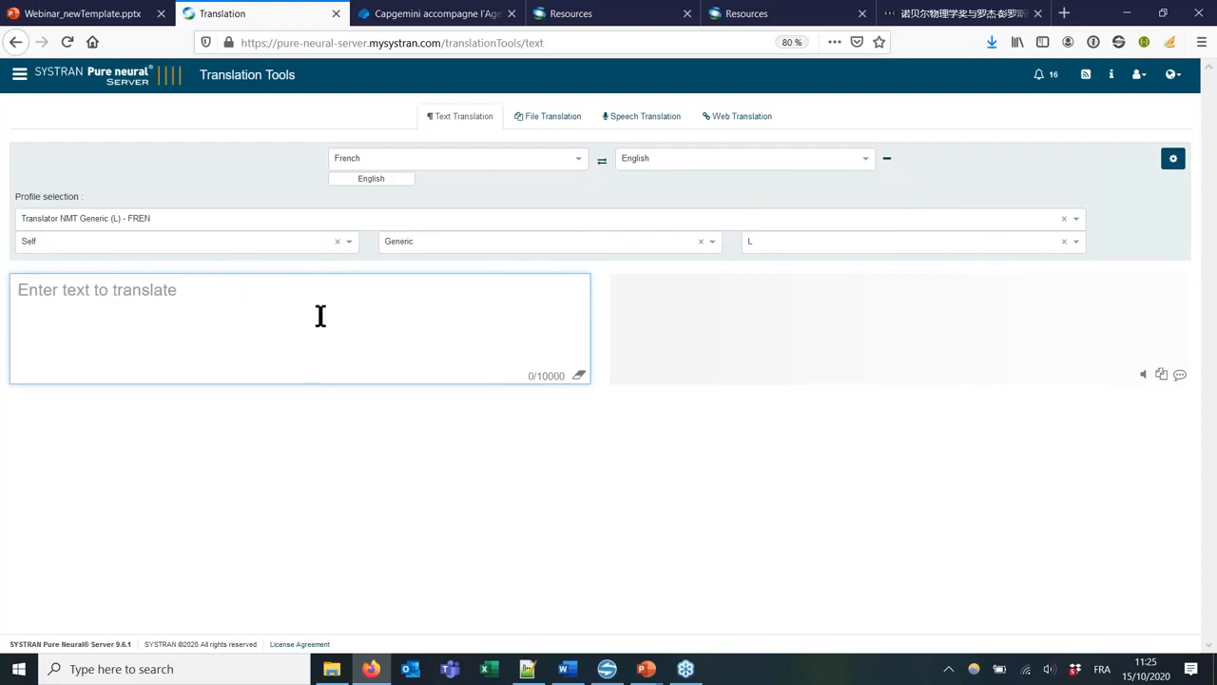
pyautogui.hotkey('ctrl', 'v')
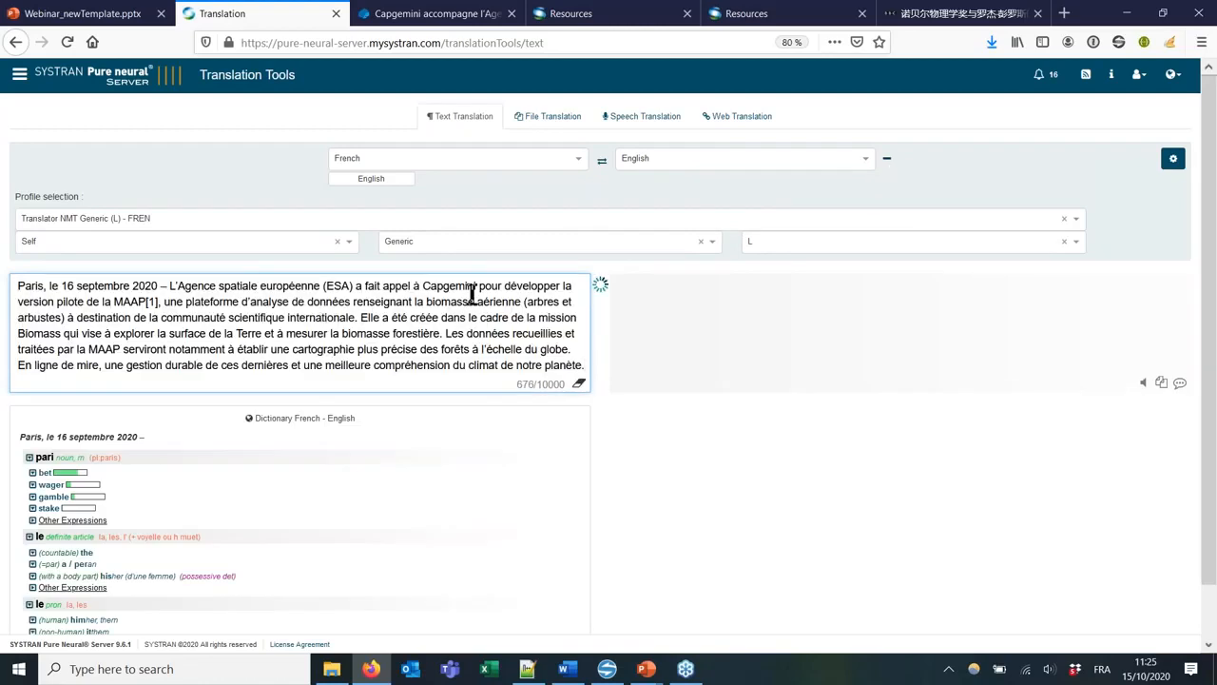
pyautogui.click(706, 314)
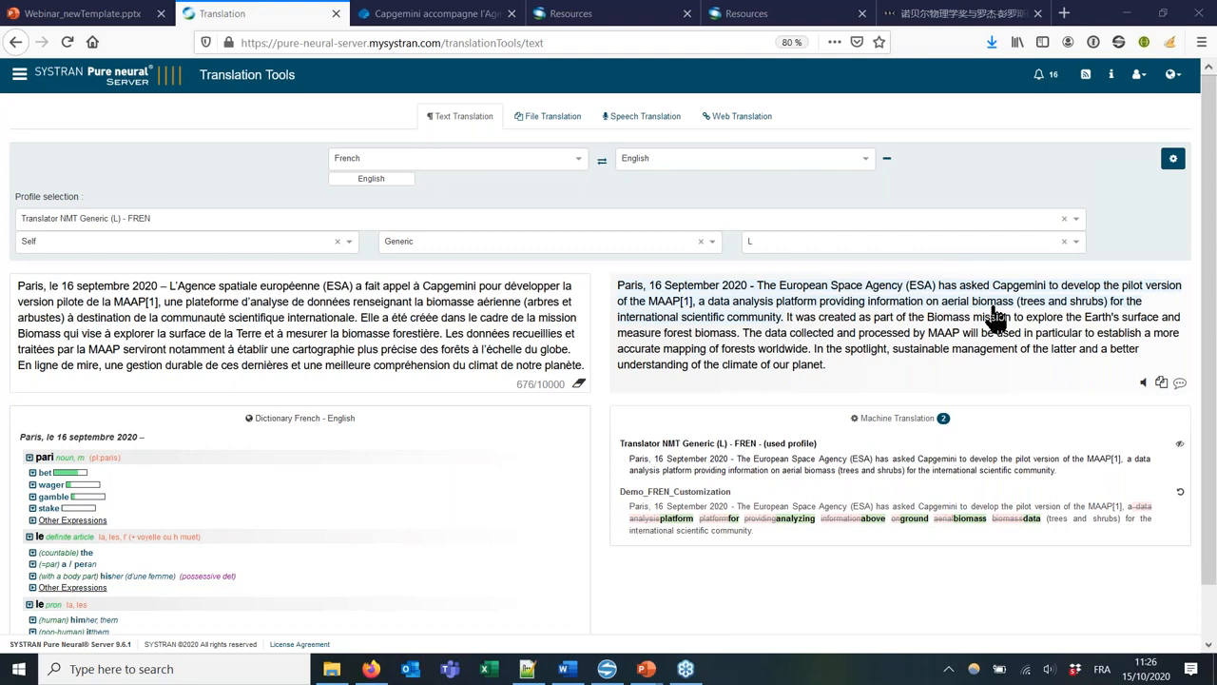
# In the Demo_FREN_Customization dictionary, deselect the "biomasse aérienne" entry and inspect the inflections of its source and target terms
pyautogui.click(611, 21)
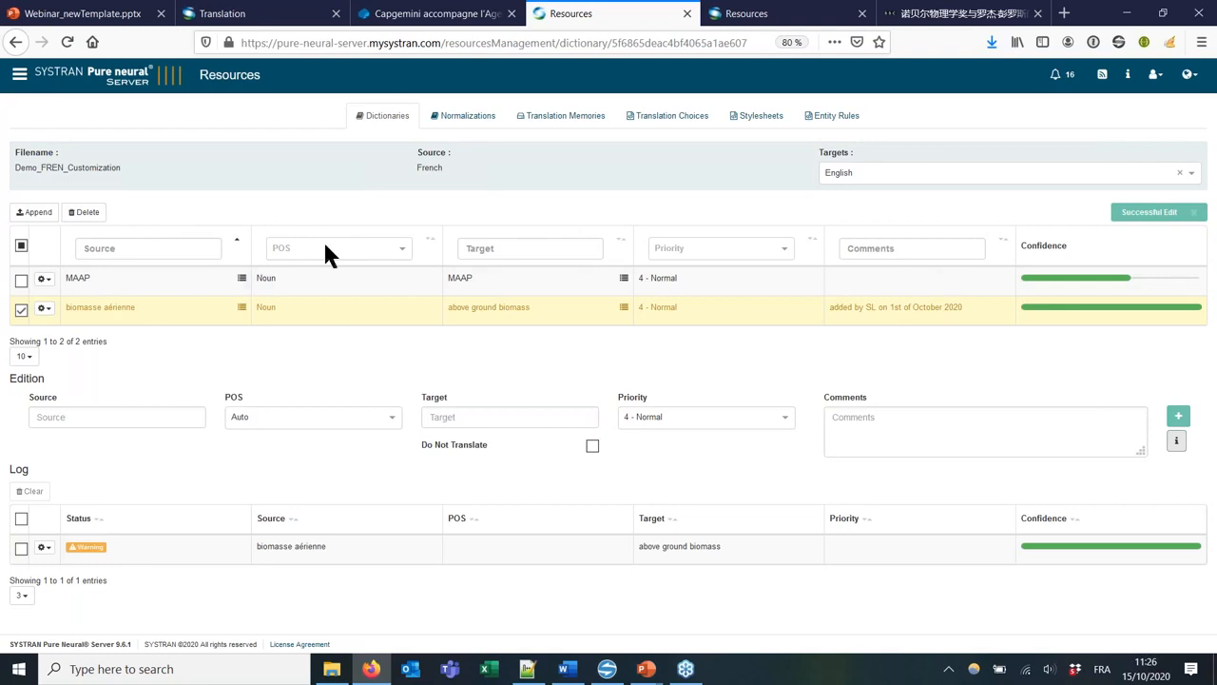
pyautogui.click(21, 311)
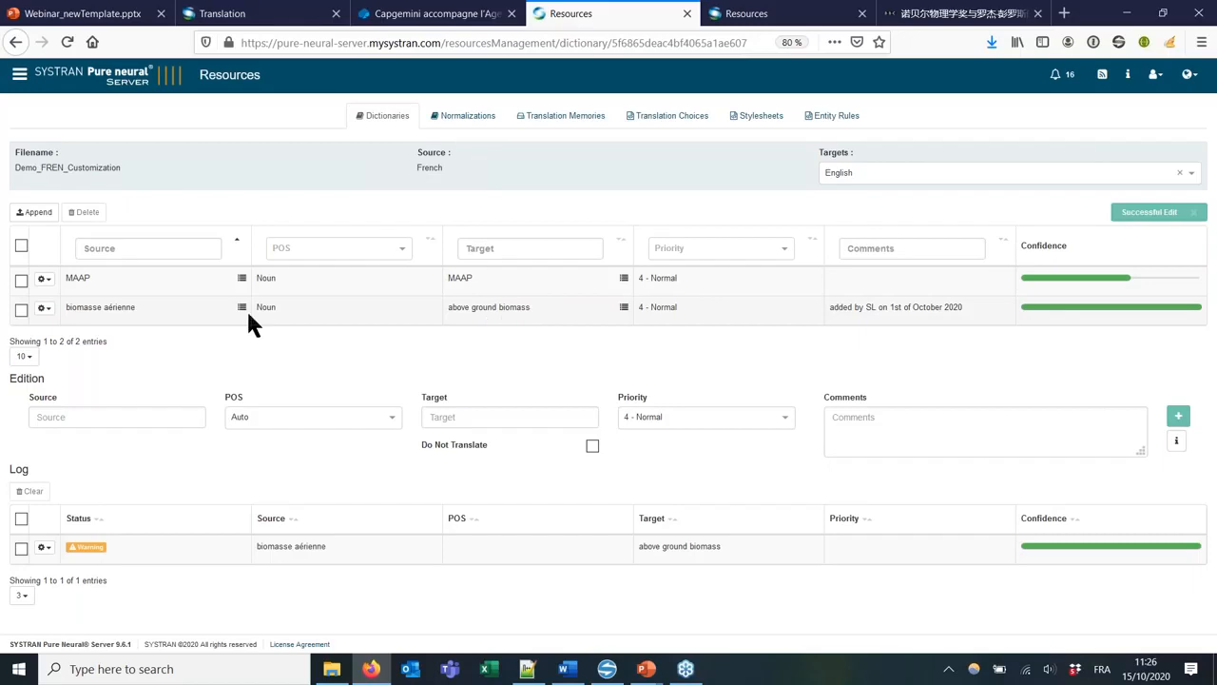
pyautogui.moveTo(242, 303)
pyautogui.moveTo(624, 308)
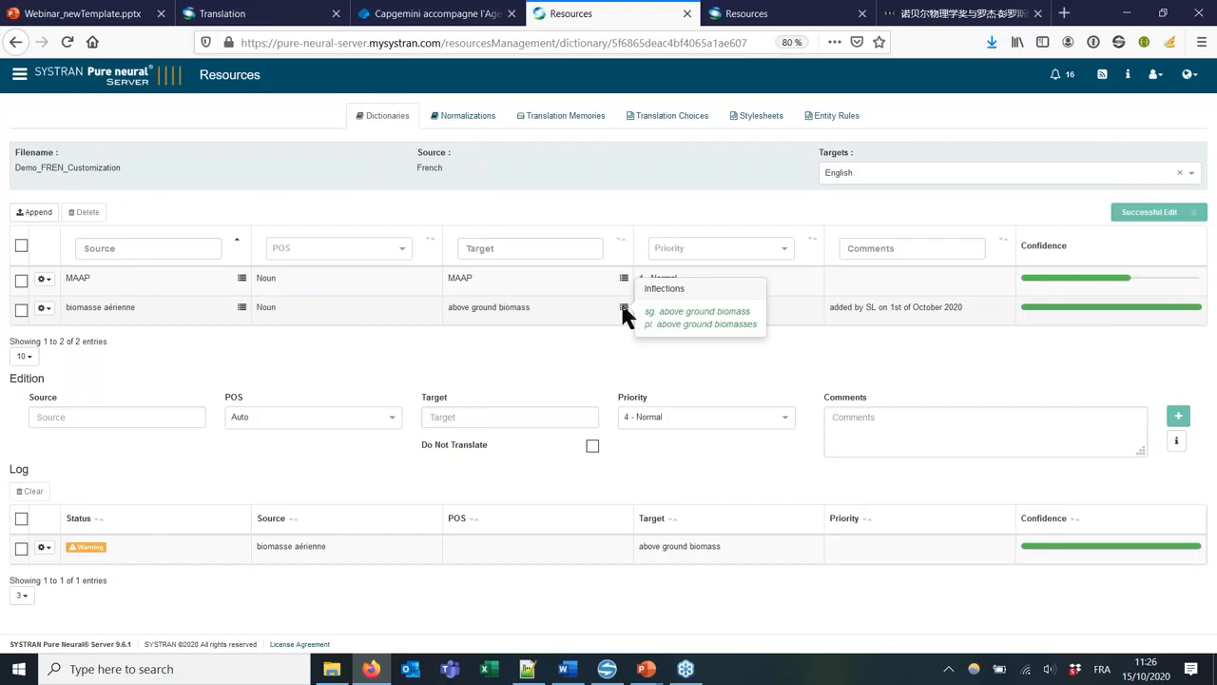
# Retranslate the French paragraph with the Demo_FREN_Customization profile
pyautogui.click(245, 16)
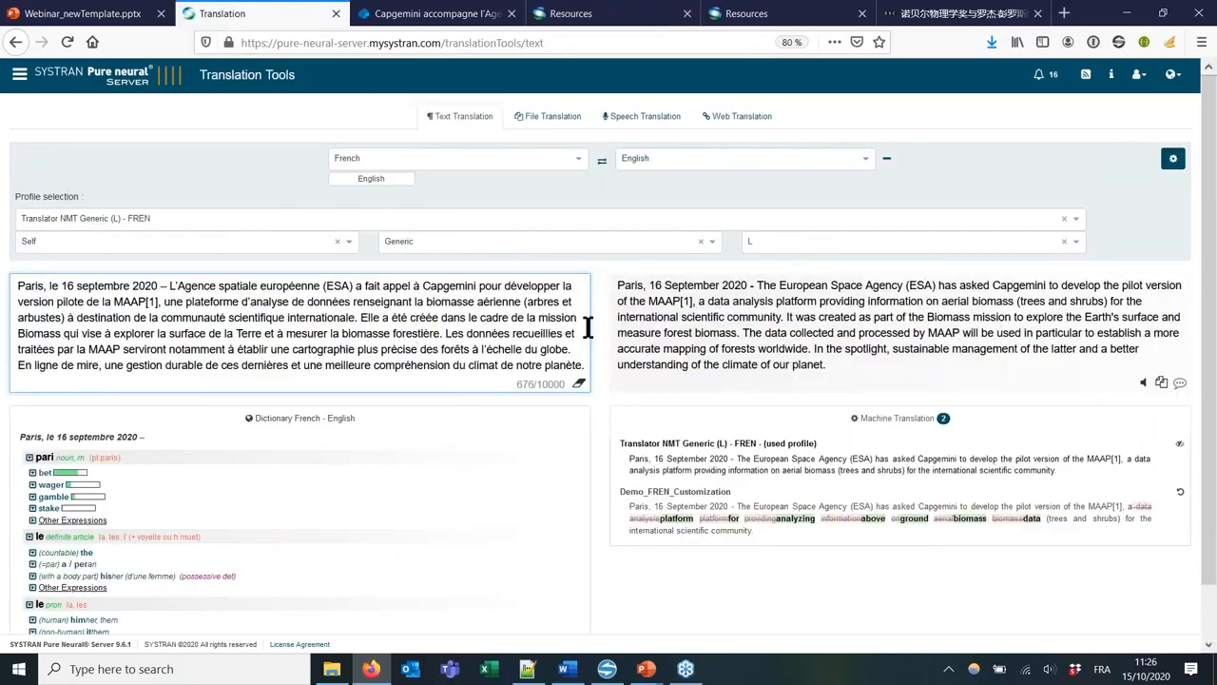
pyautogui.click(624, 219)
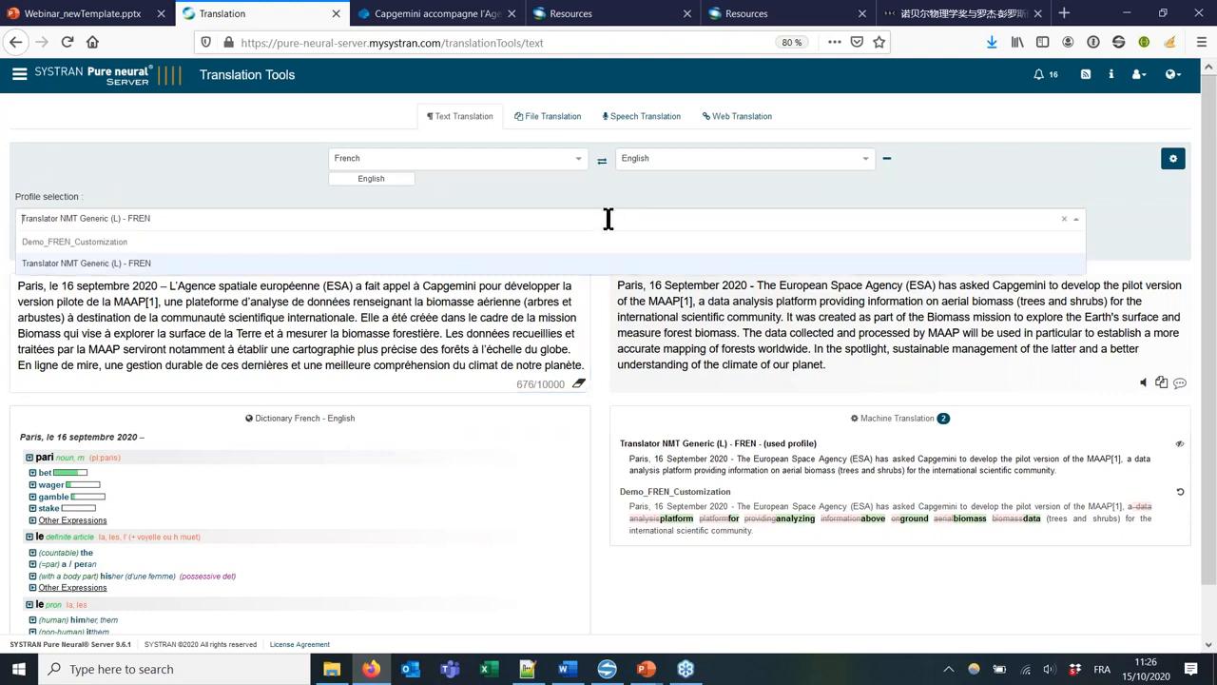
pyautogui.click(526, 248)
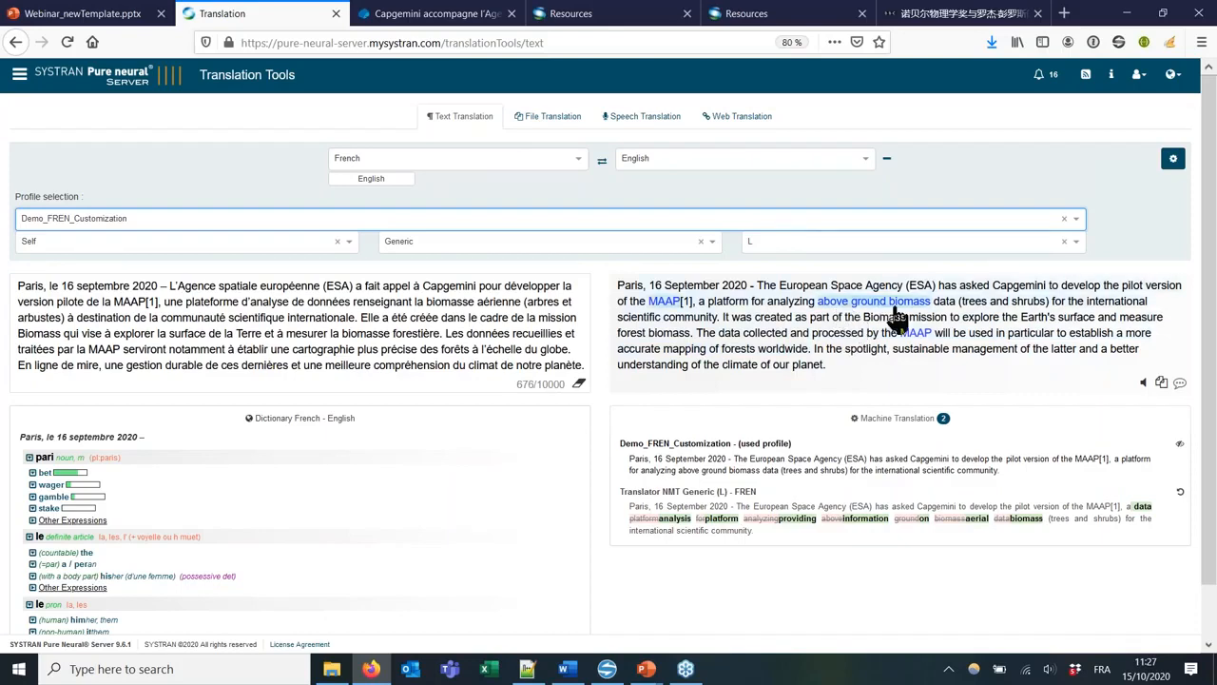
# Change "la biomasse aérienne" to the plural "les biomasses aériennes" in the French source text
pyautogui.doubleClick(424, 301)
pyautogui.write('les')
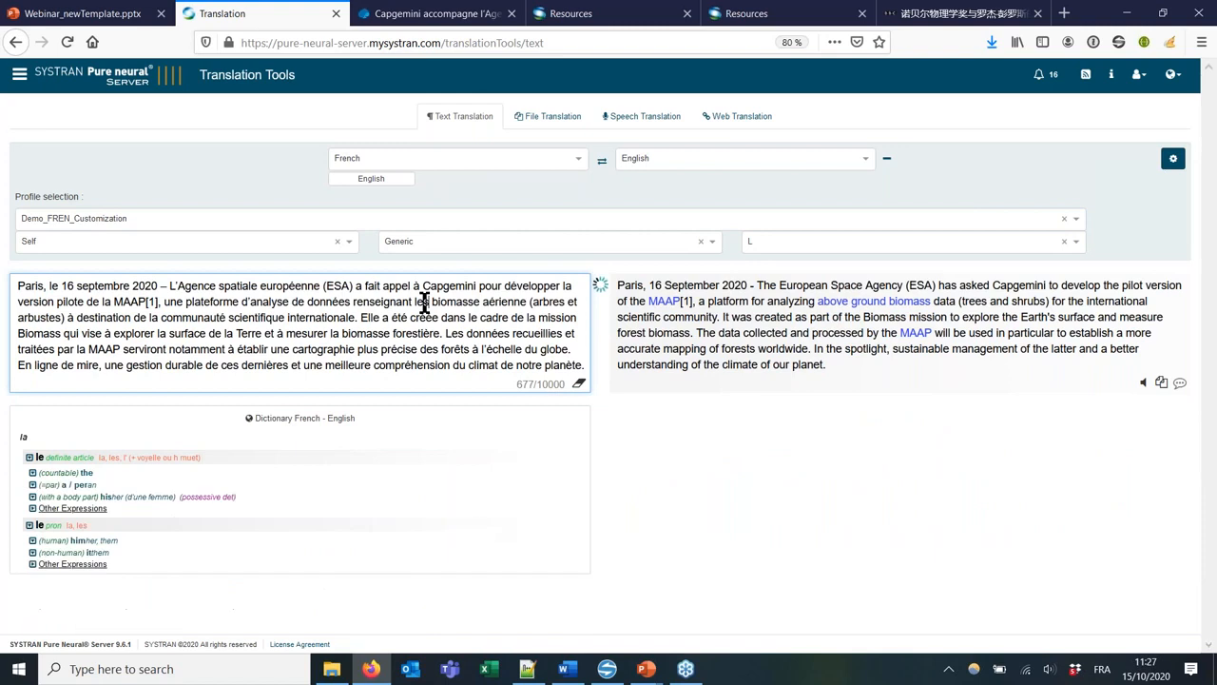
pyautogui.click(478, 302)
pyautogui.write('s')
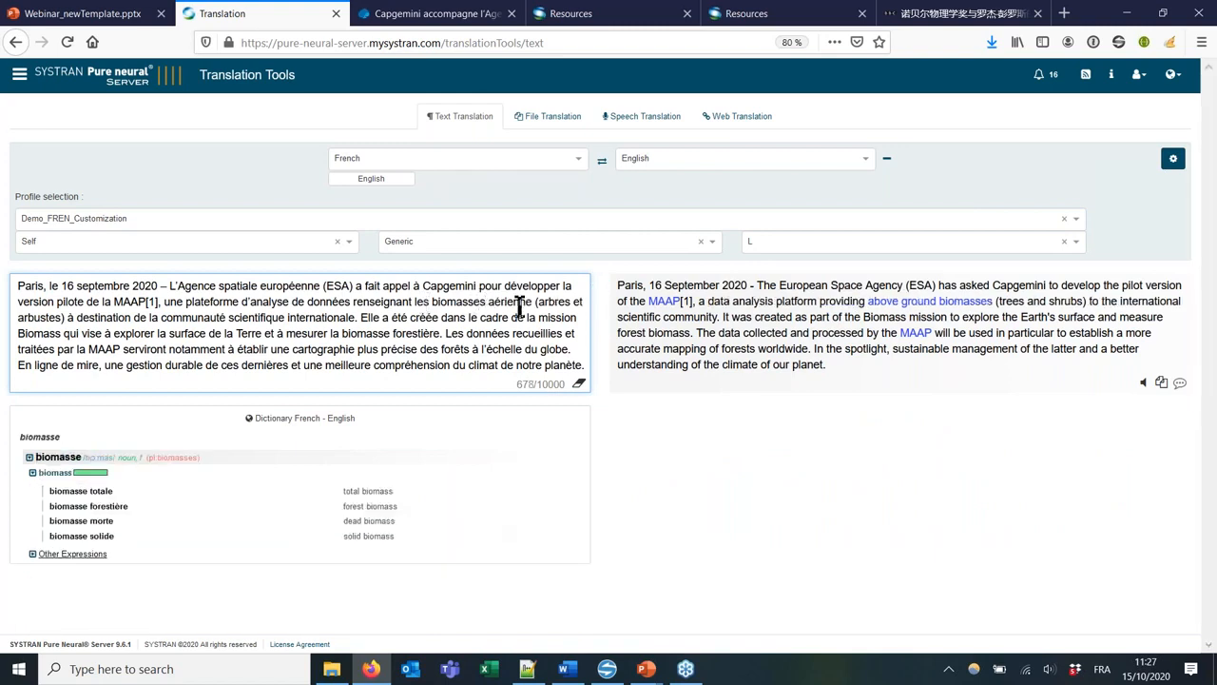
pyautogui.click(532, 303)
pyautogui.write('s')
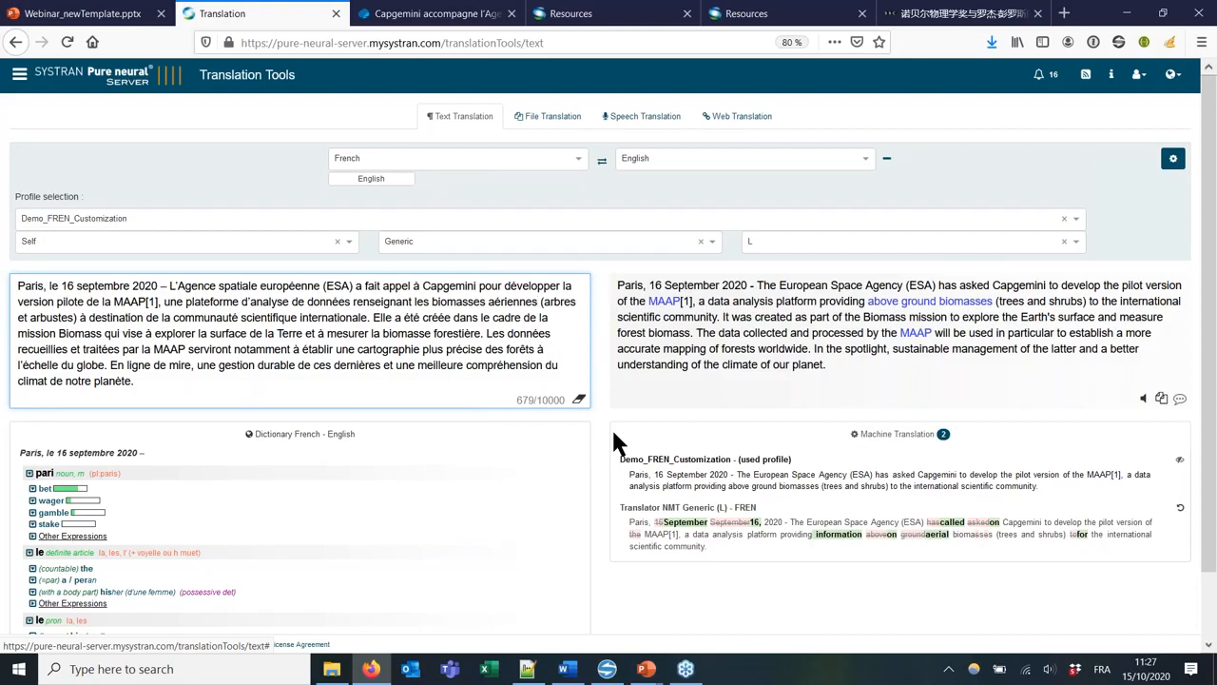
# Clear the source text and set translation from English to French with the profile Translator NMT FORMAL (M) - ENFR
pyautogui.click(92, 234)
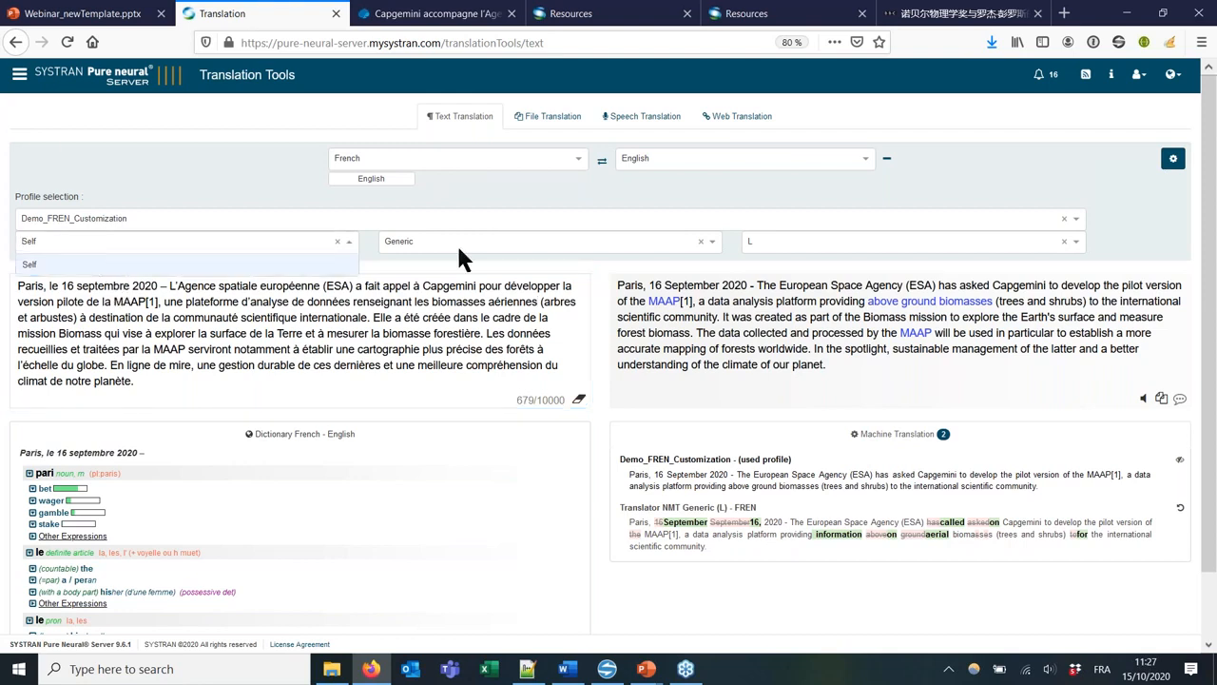
pyautogui.click(577, 398)
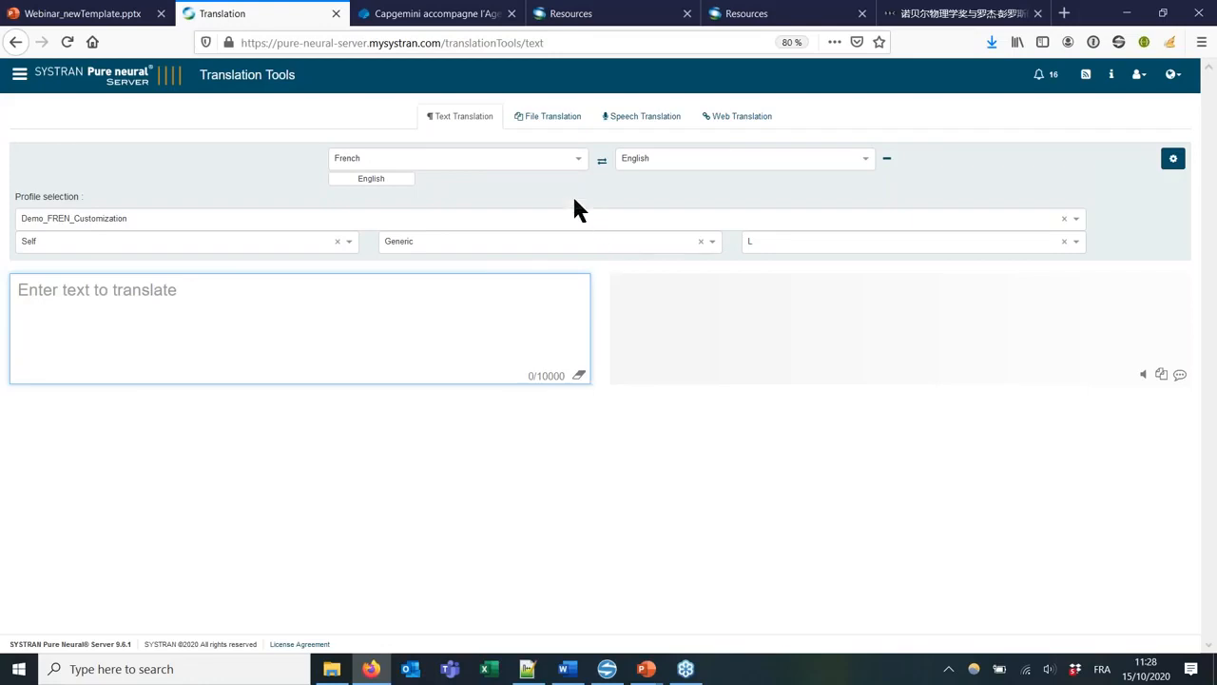
pyautogui.click(602, 162)
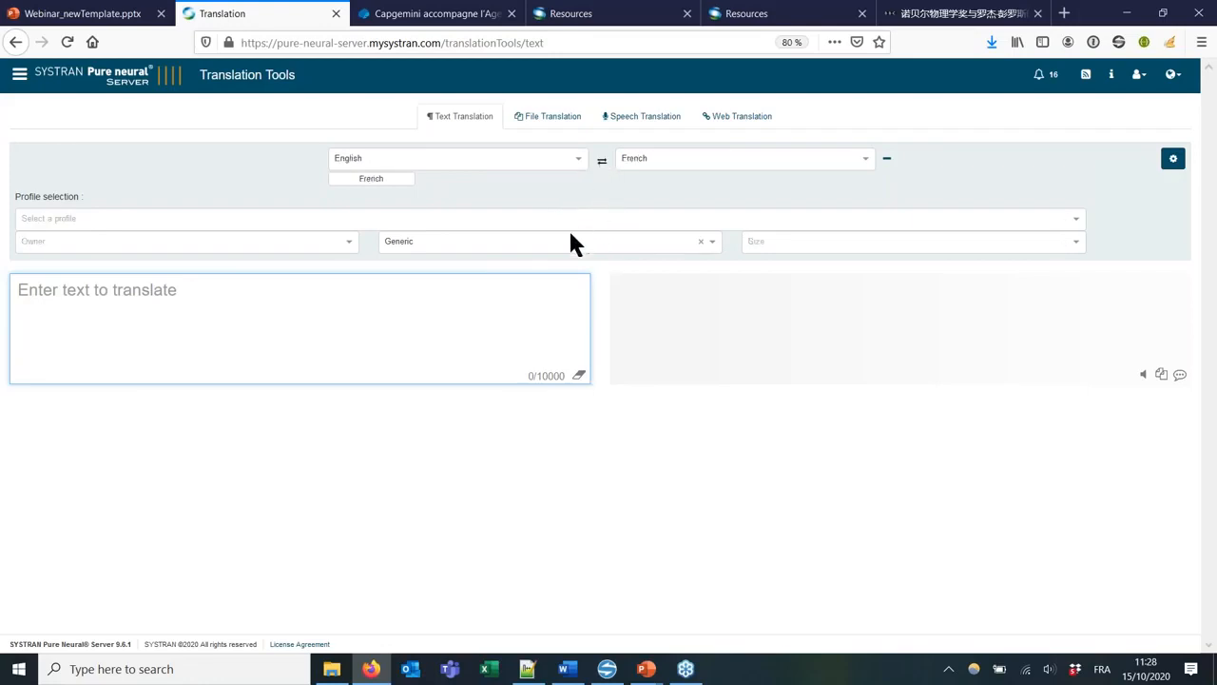
pyautogui.click(568, 219)
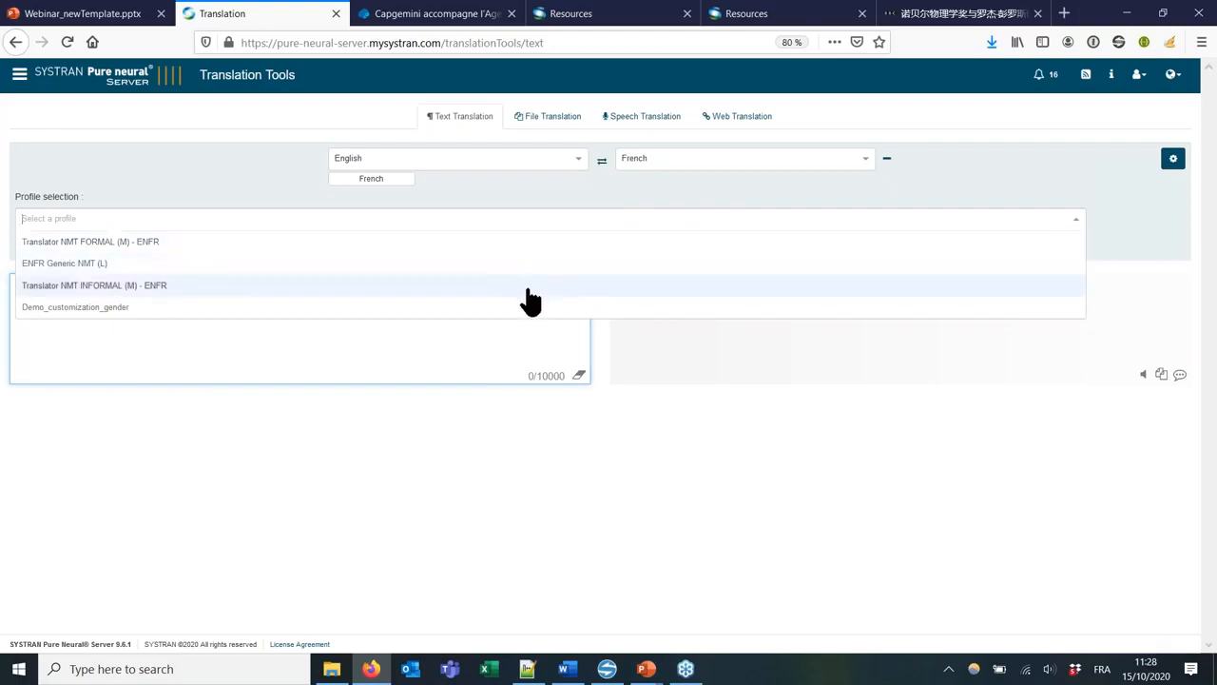
pyautogui.click(514, 242)
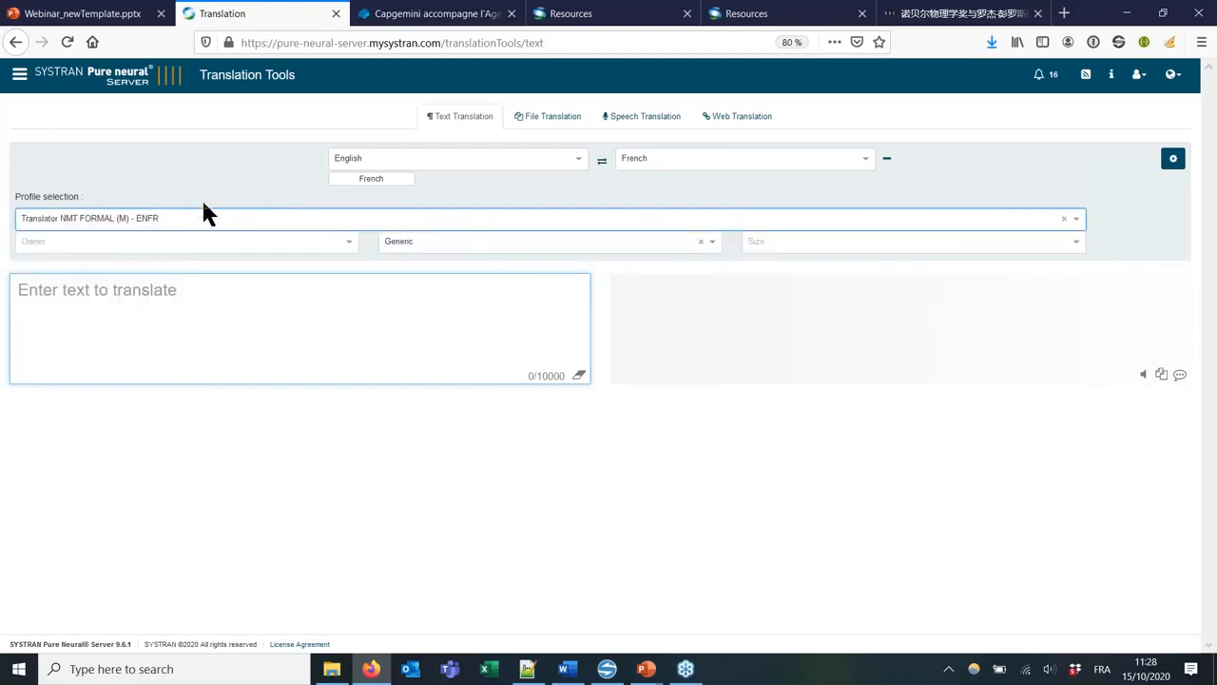
pyautogui.click(253, 305)
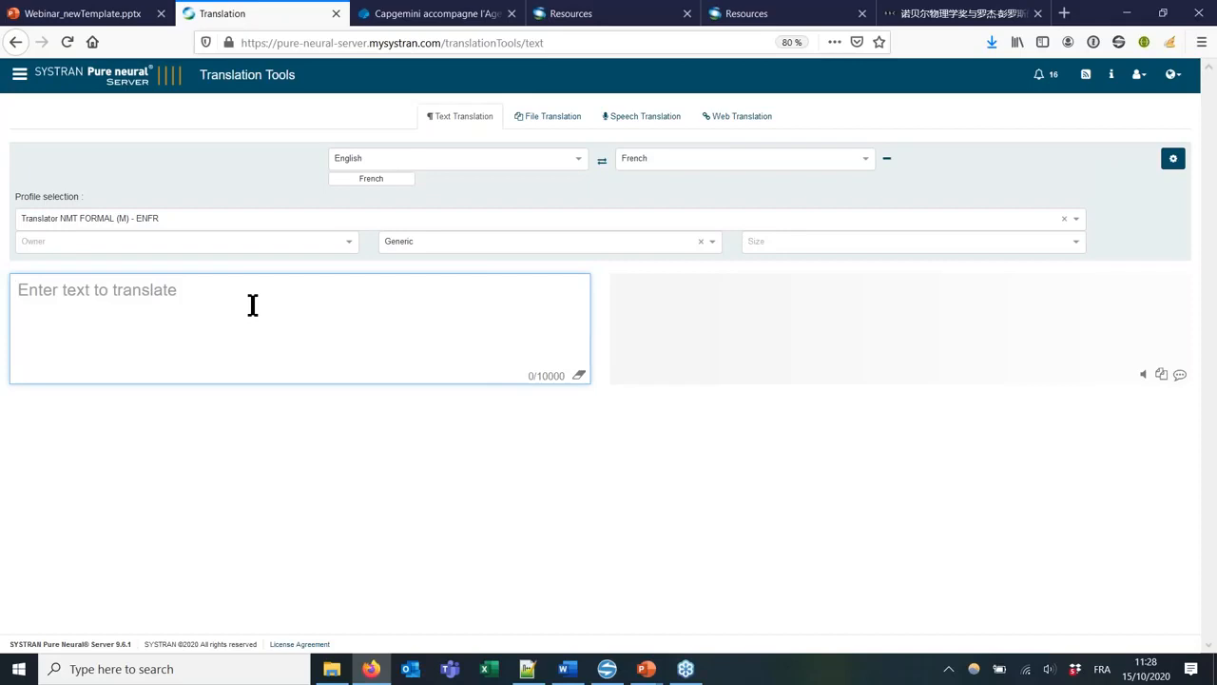
# Enter "How are you today?" as the English source text and retranslate it with the profile Translator NMT INFORMAL (M) - ENFR
pyautogui.write('How ')
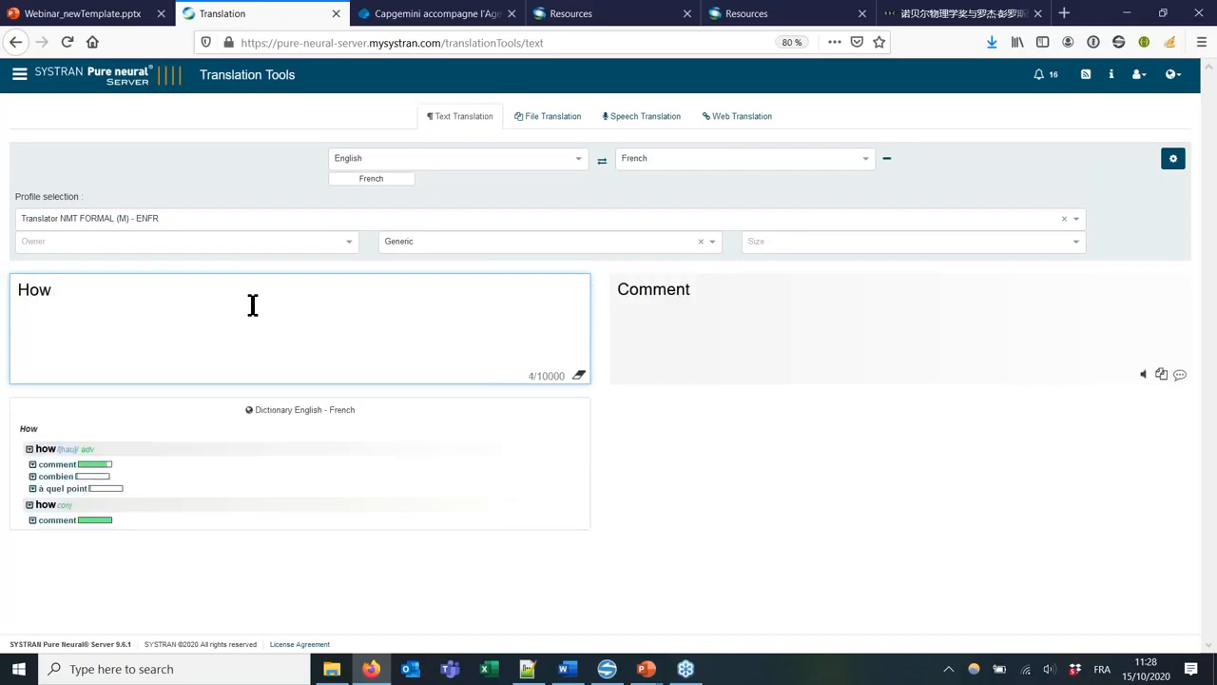
pyautogui.write('are you t')
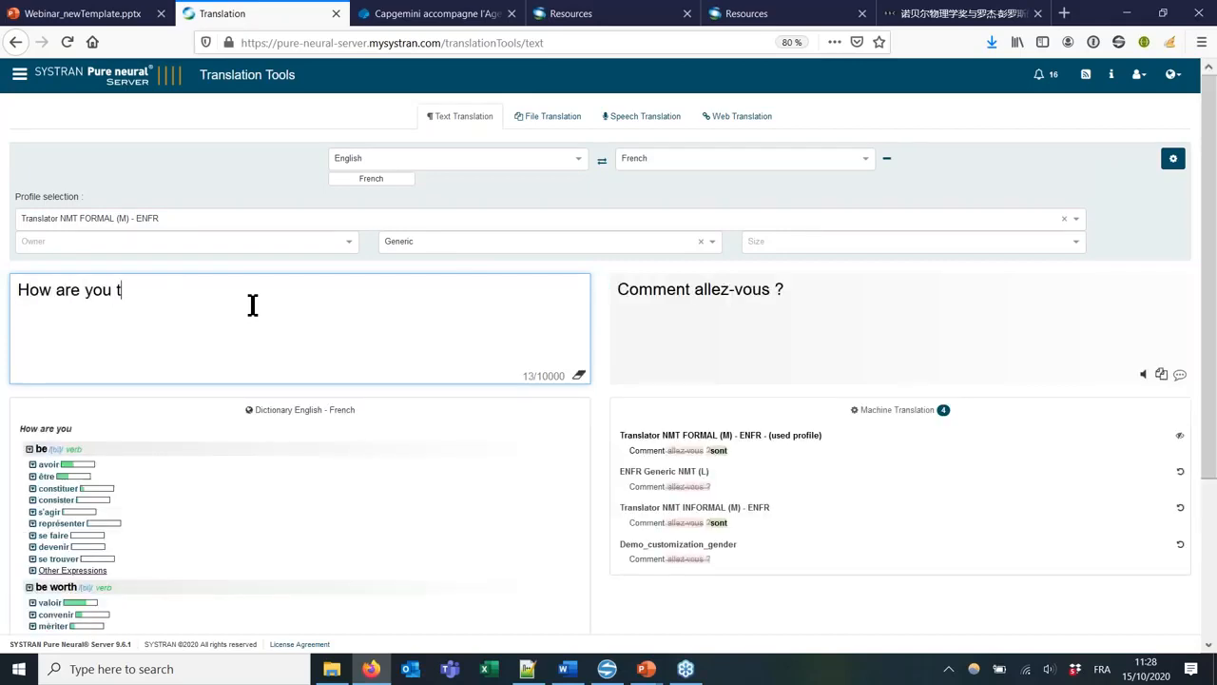
pyautogui.write('oday?')
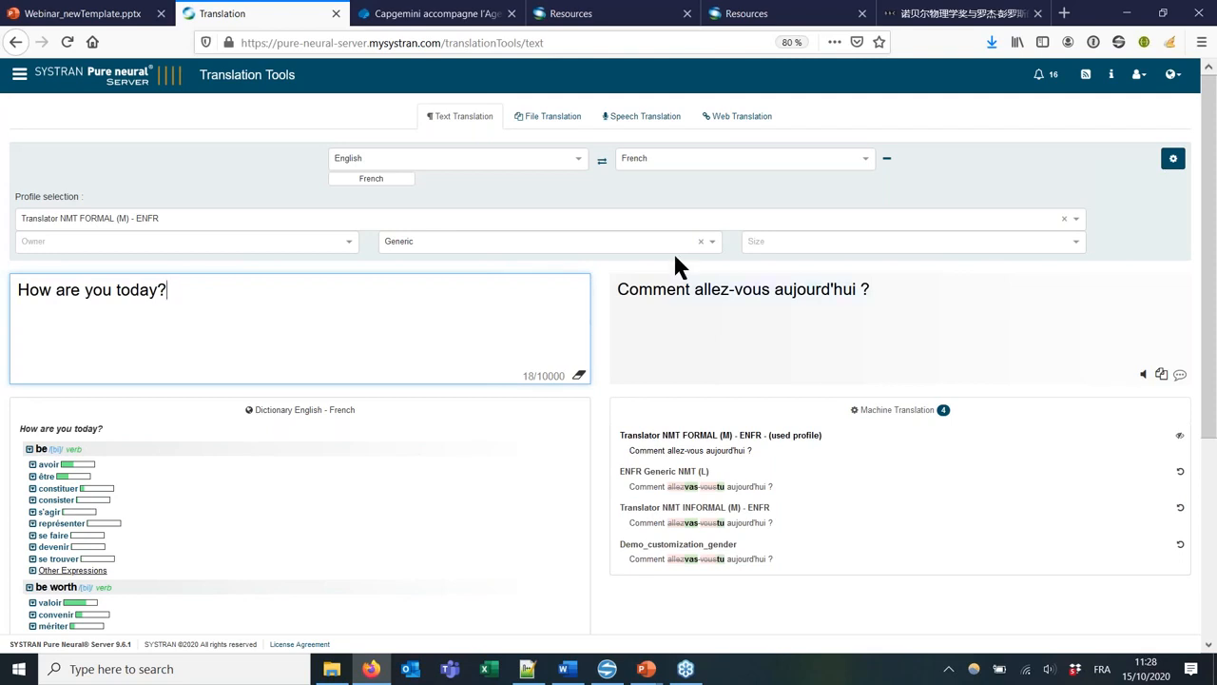
pyautogui.click(672, 215)
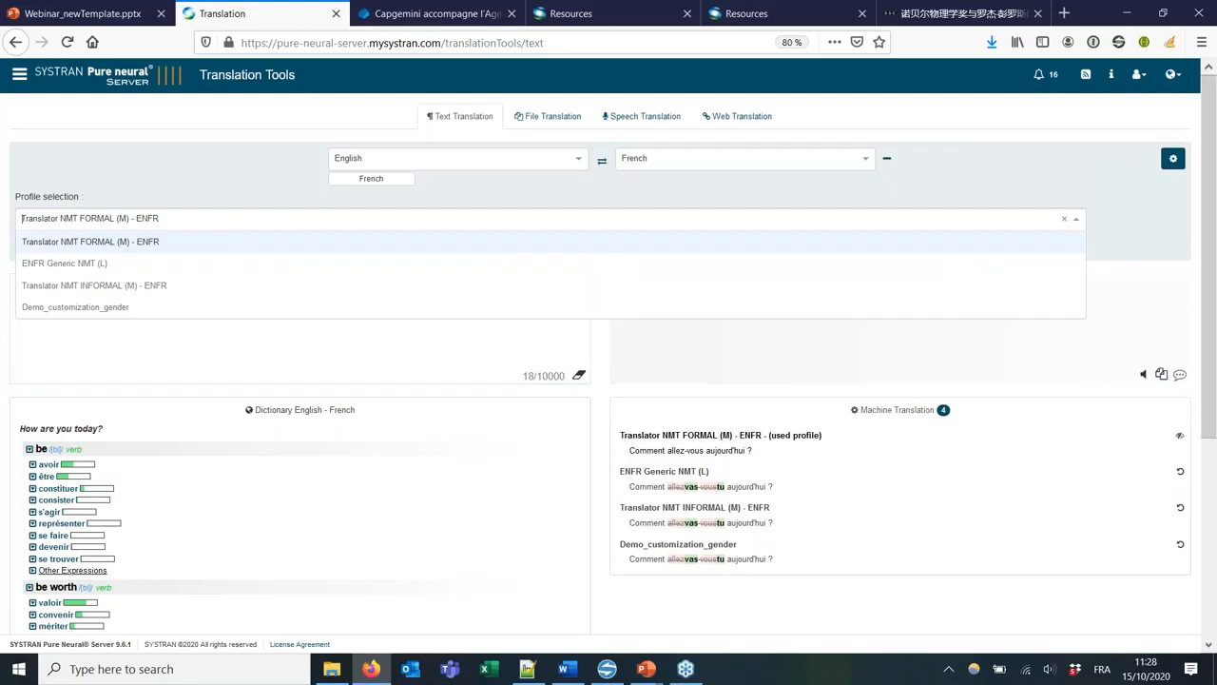
pyautogui.click(543, 285)
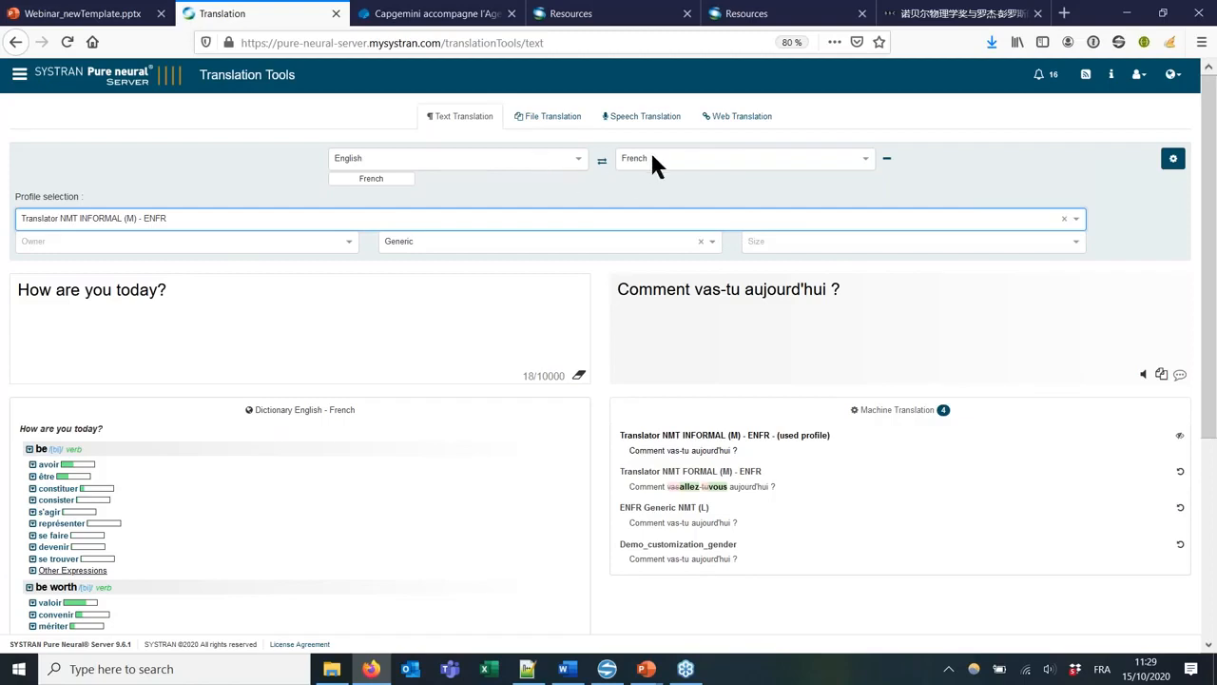
# Set the translation profile to ENFR Generic NMT (L) and clear the source text
pyautogui.click(561, 220)
pyautogui.click(323, 266)
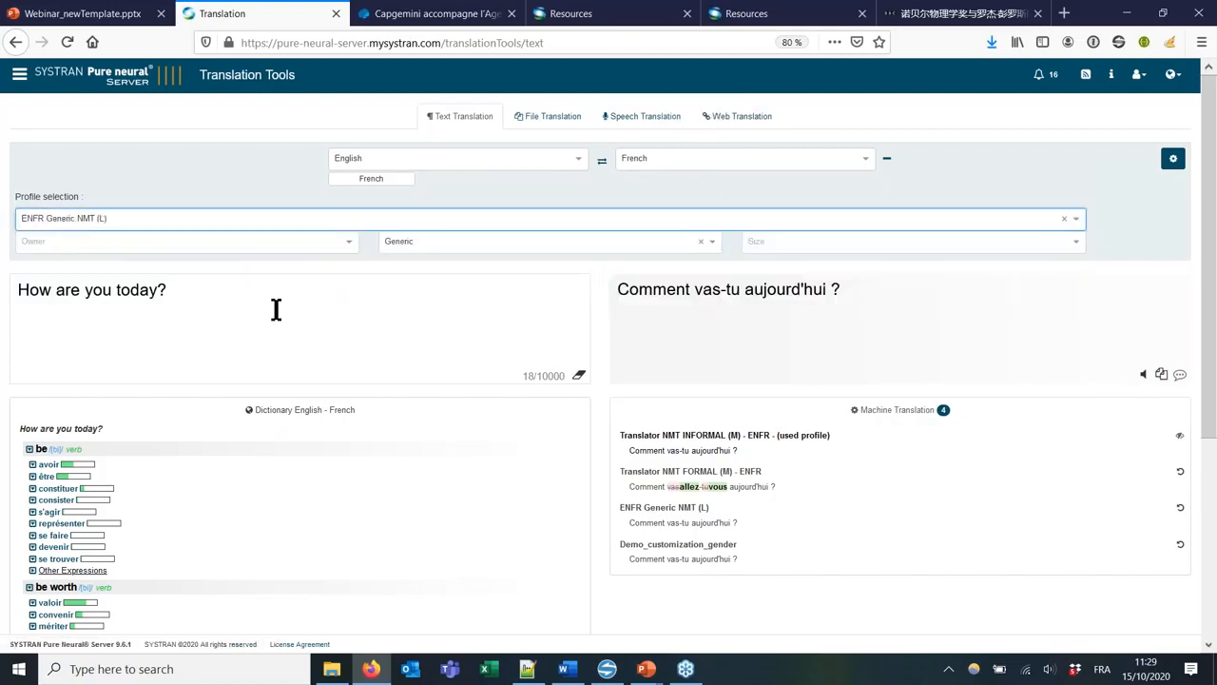
pyautogui.click(580, 375)
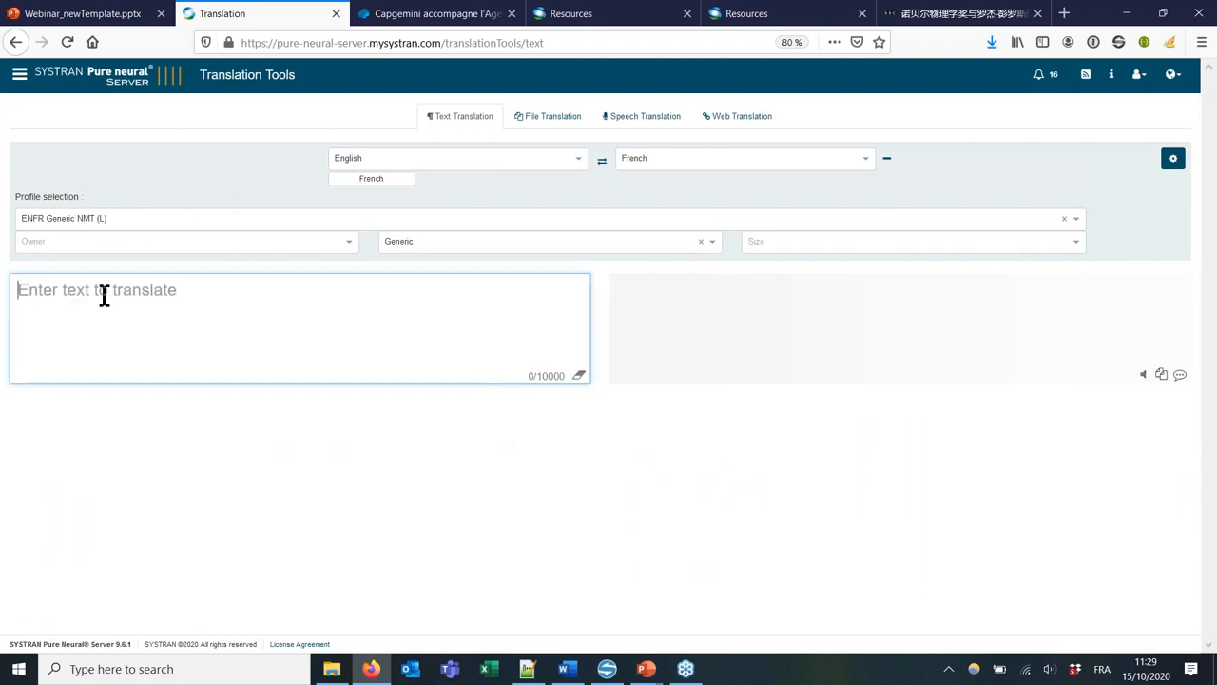
# Enter "The COVID has changed gender in French recently" as the English source text for translation into French
pyautogui.write('Tje CO')
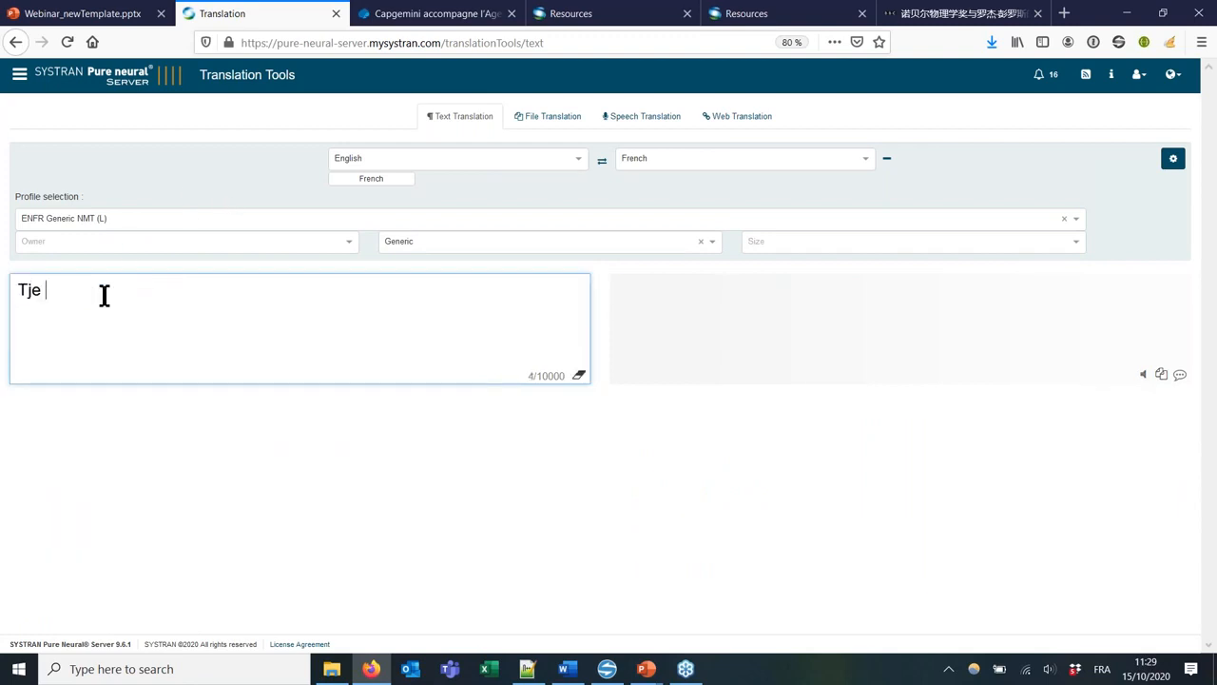
pyautogui.press('BackSpace')
pyautogui.press('BackSpace')
pyautogui.press('BackSpace')
pyautogui.press('BackSpace')
pyautogui.press('BackSpace')
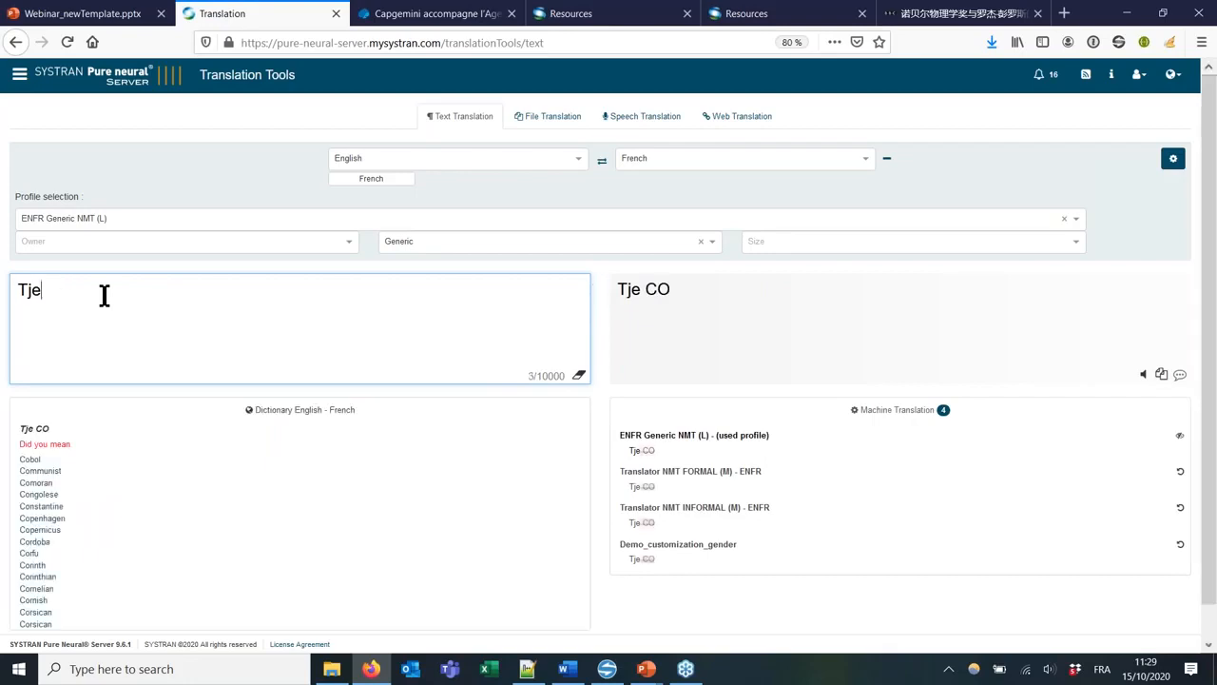
pyautogui.write('he CO')
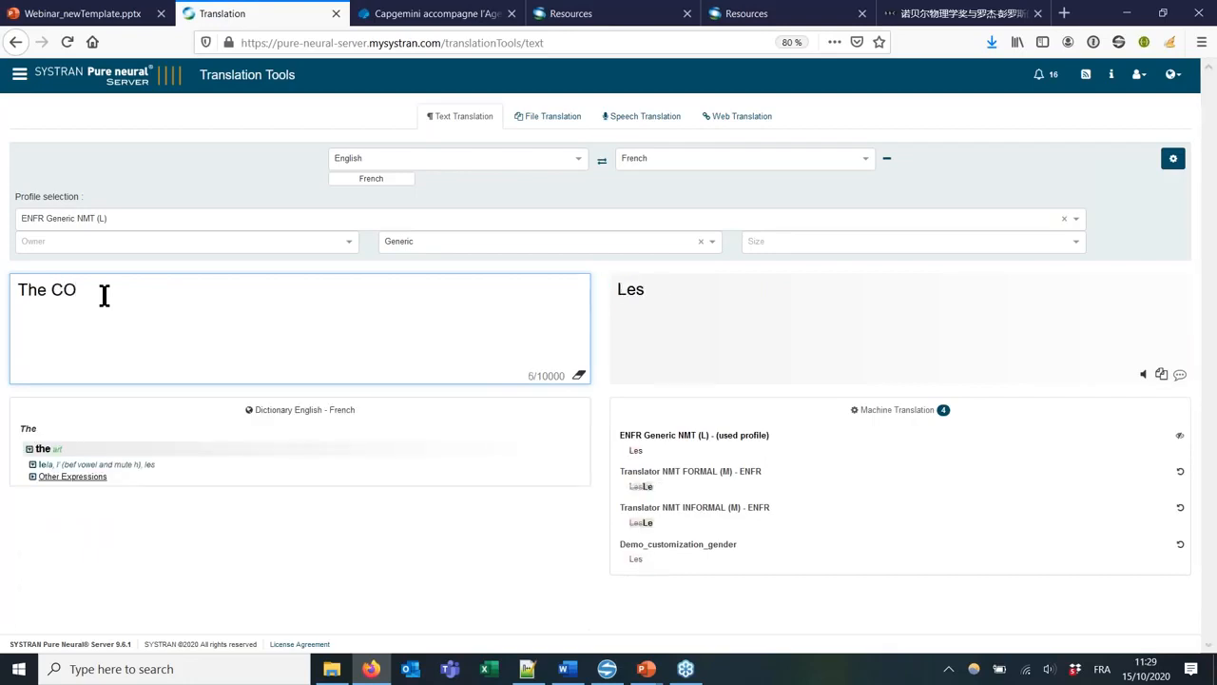
pyautogui.write('VID has ')
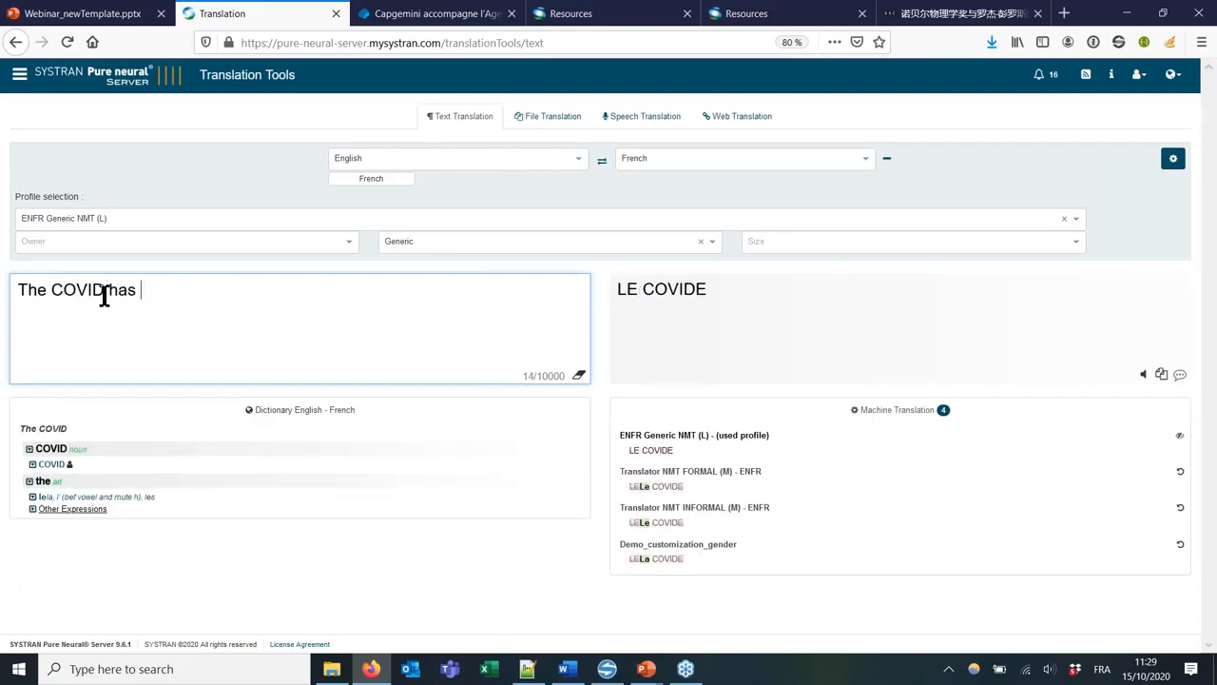
pyautogui.write('changed gen')
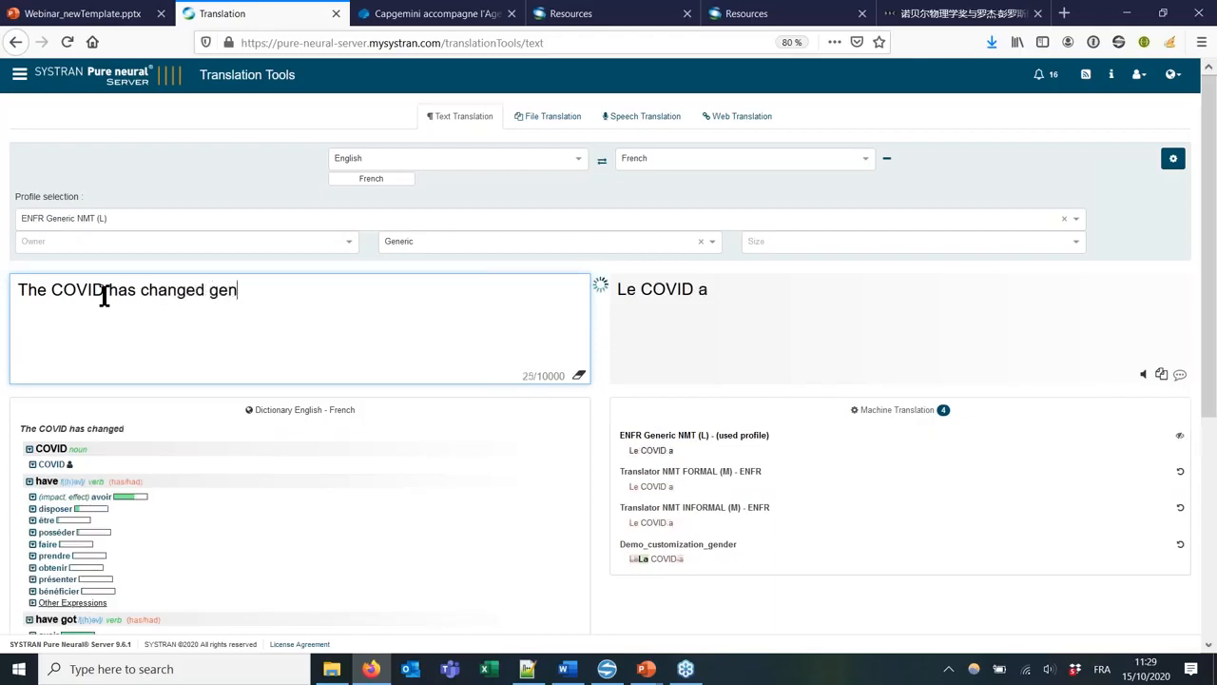
pyautogui.write('der in Fre,ch')
pyautogui.press('BackSpace')
pyautogui.press('BackSpace')
pyautogui.press('BackSpace')
pyautogui.write('nch ')
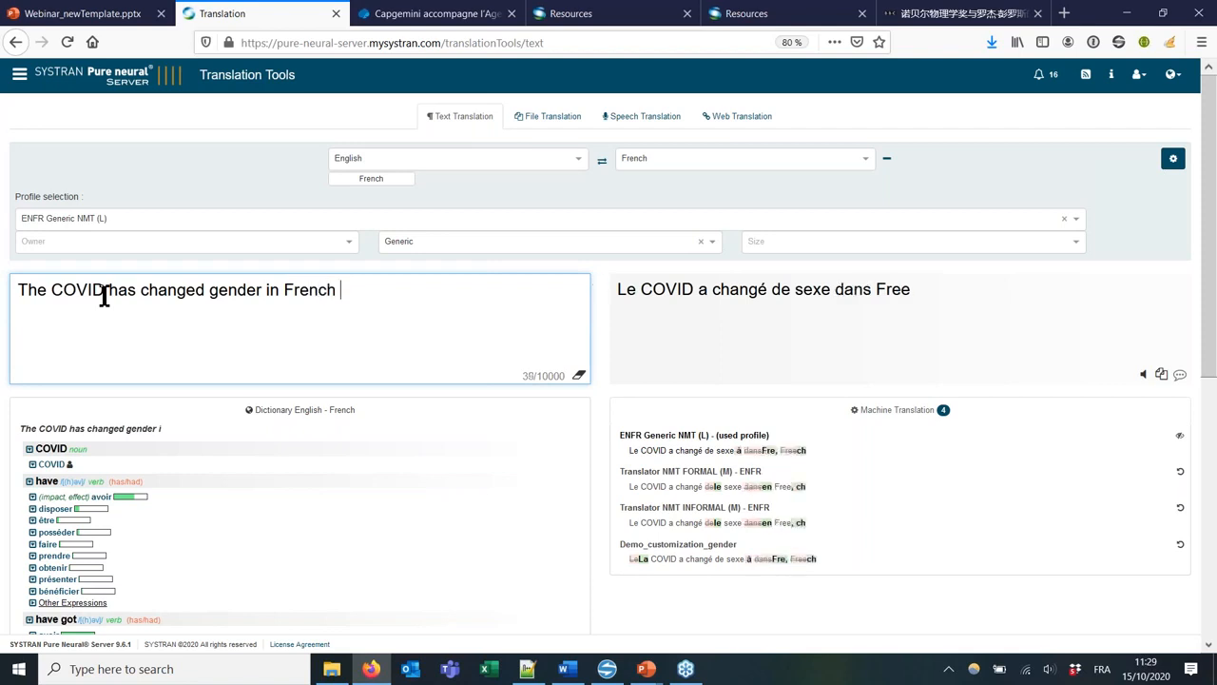
pyautogui.write('recently')
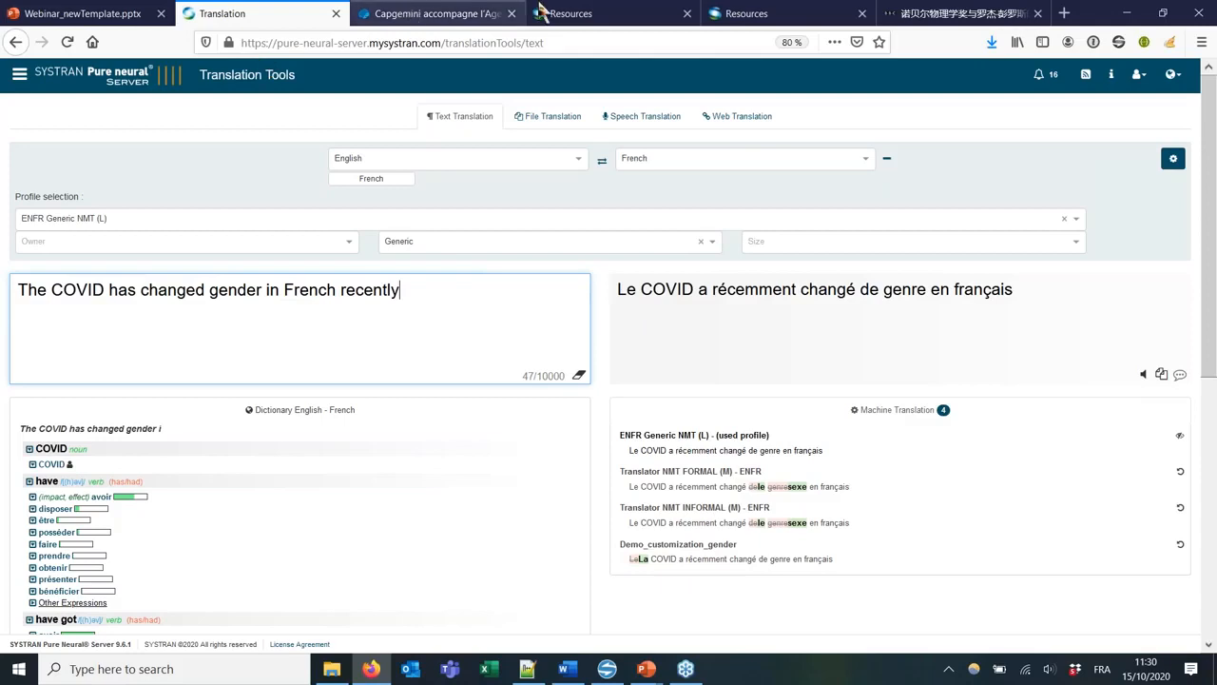
# In the Demo_ENFR_Custo_gender dictionary, update the COVID entry with the French target "COVID (feminine)"
pyautogui.click(756, 19)
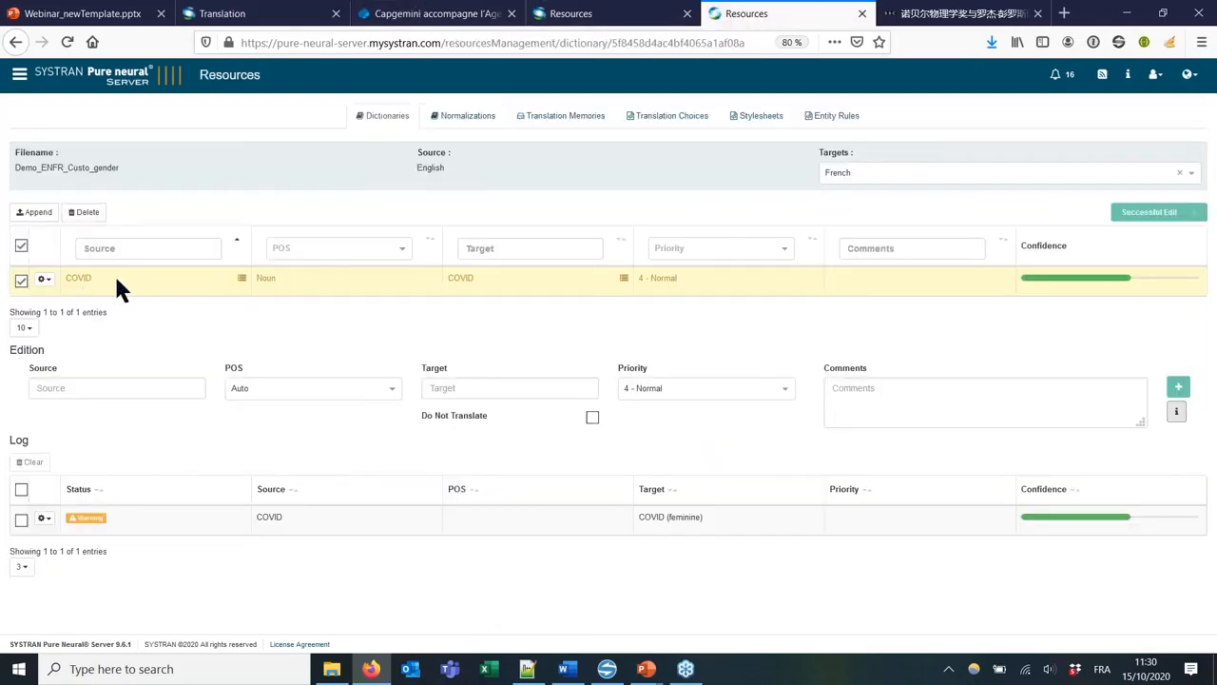
pyautogui.click(21, 280)
pyautogui.click(469, 389)
pyautogui.write('(femin')
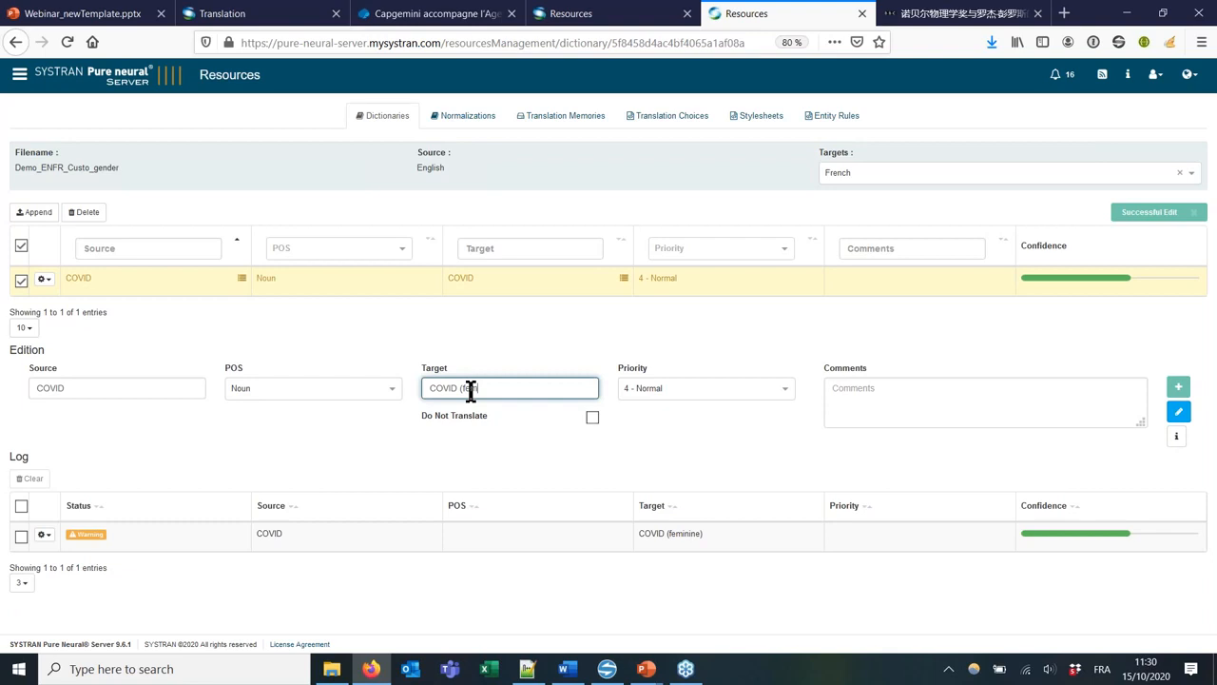
pyautogui.write('ine)')
pyautogui.click(1179, 411)
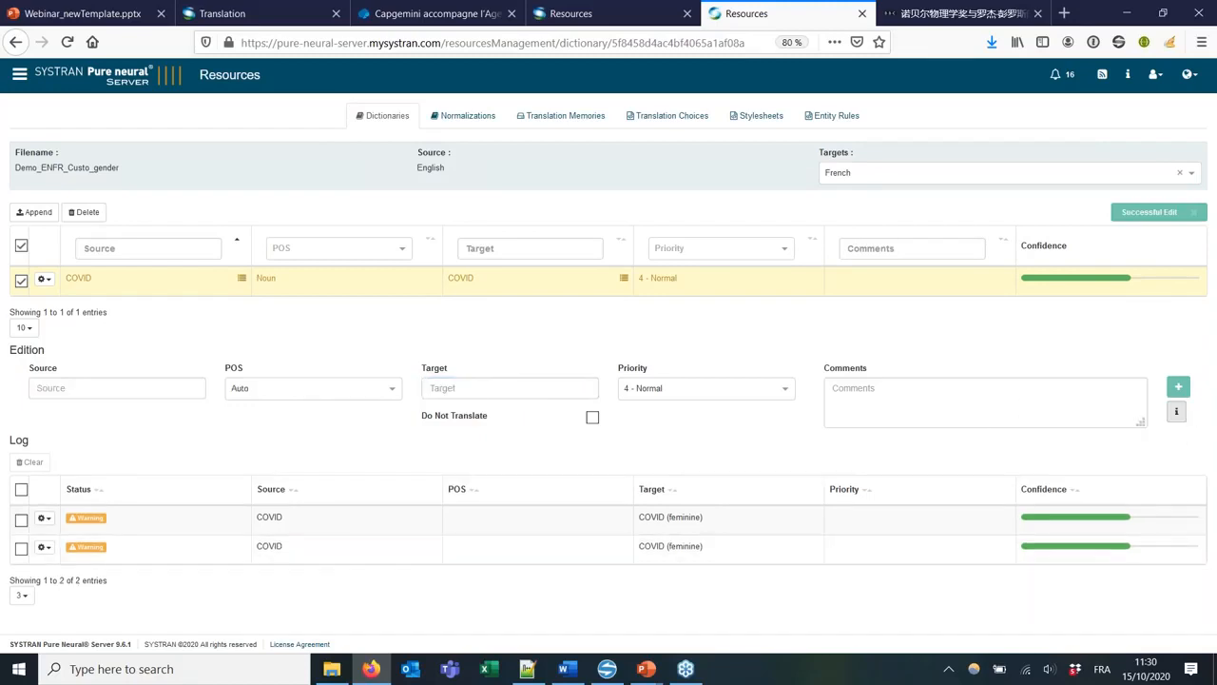
# Retranslate the English COVID sentence into French with the Demo_customization_gender profile
pyautogui.click(280, 21)
pyautogui.click(494, 218)
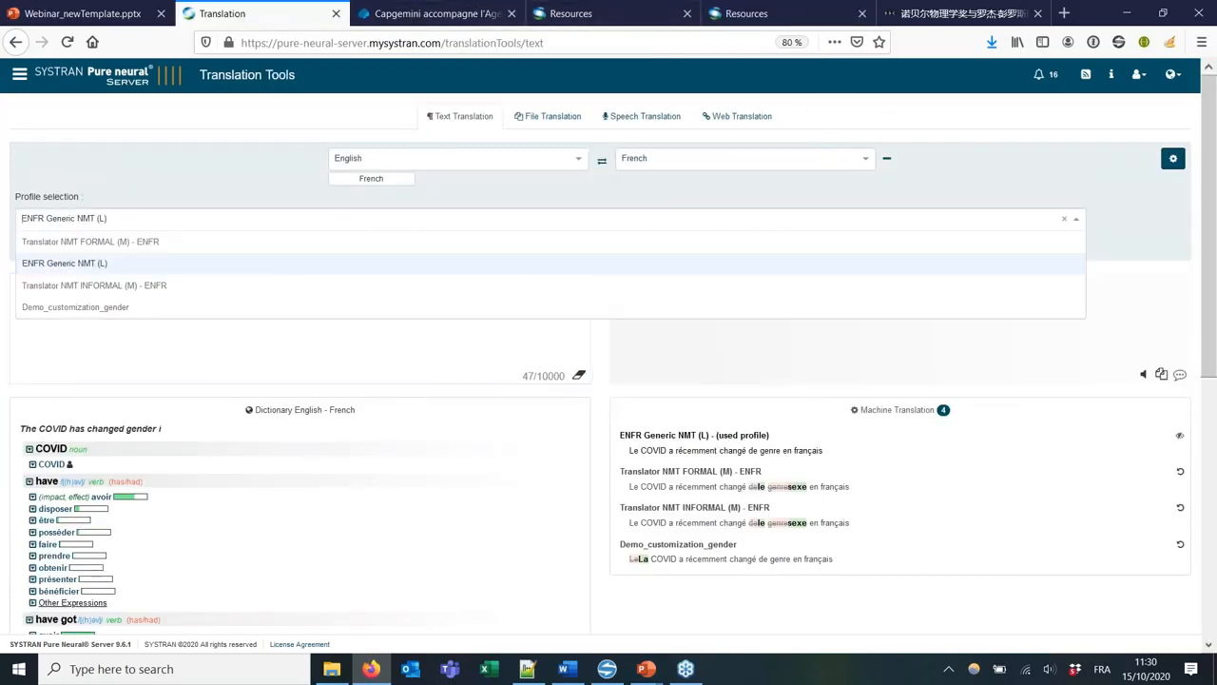
pyautogui.click(377, 307)
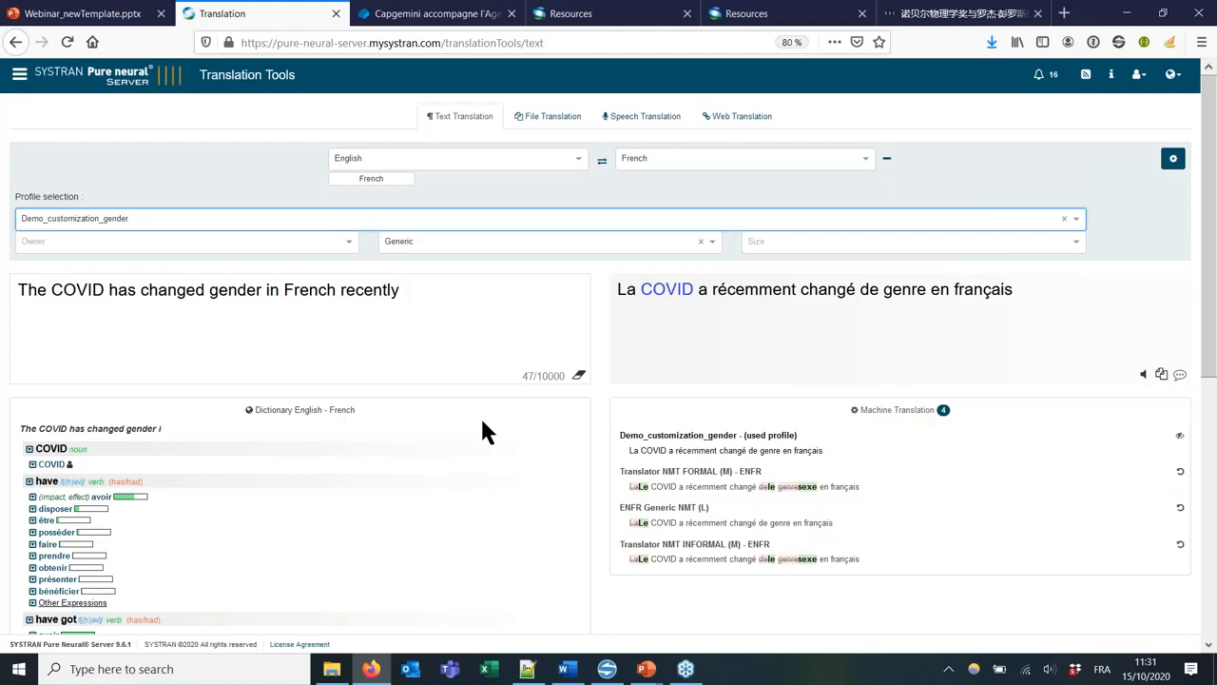
pyautogui.click(431, 18)
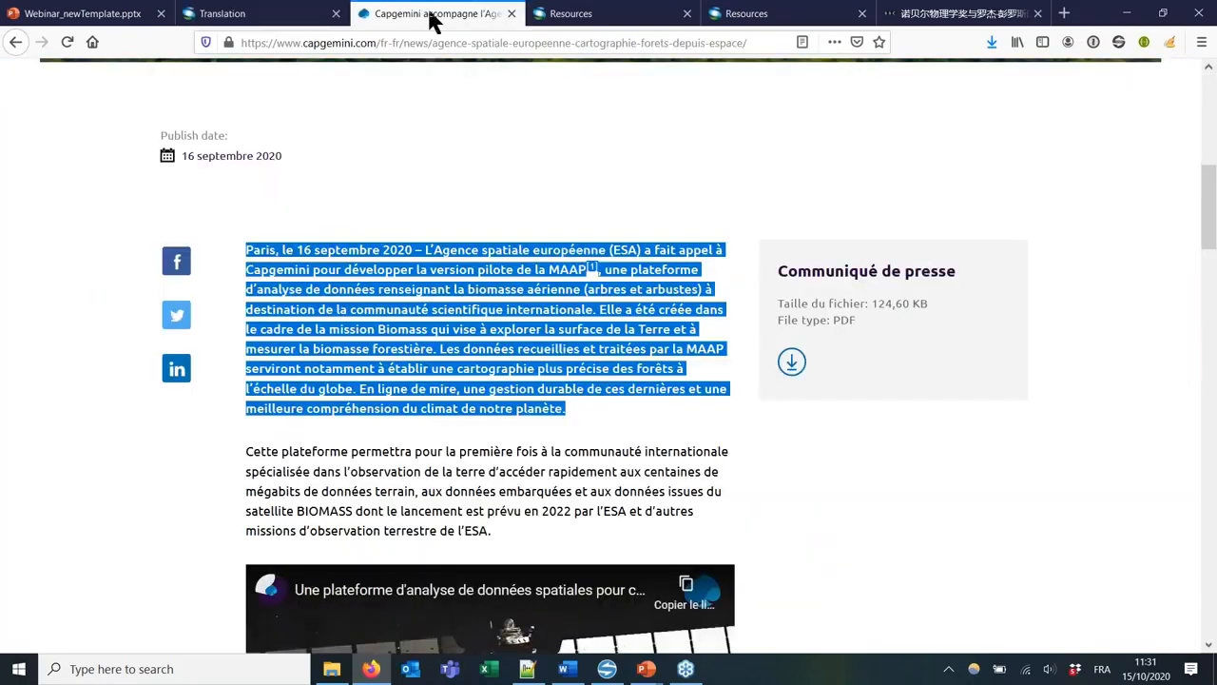
pyautogui.click(395, 152)
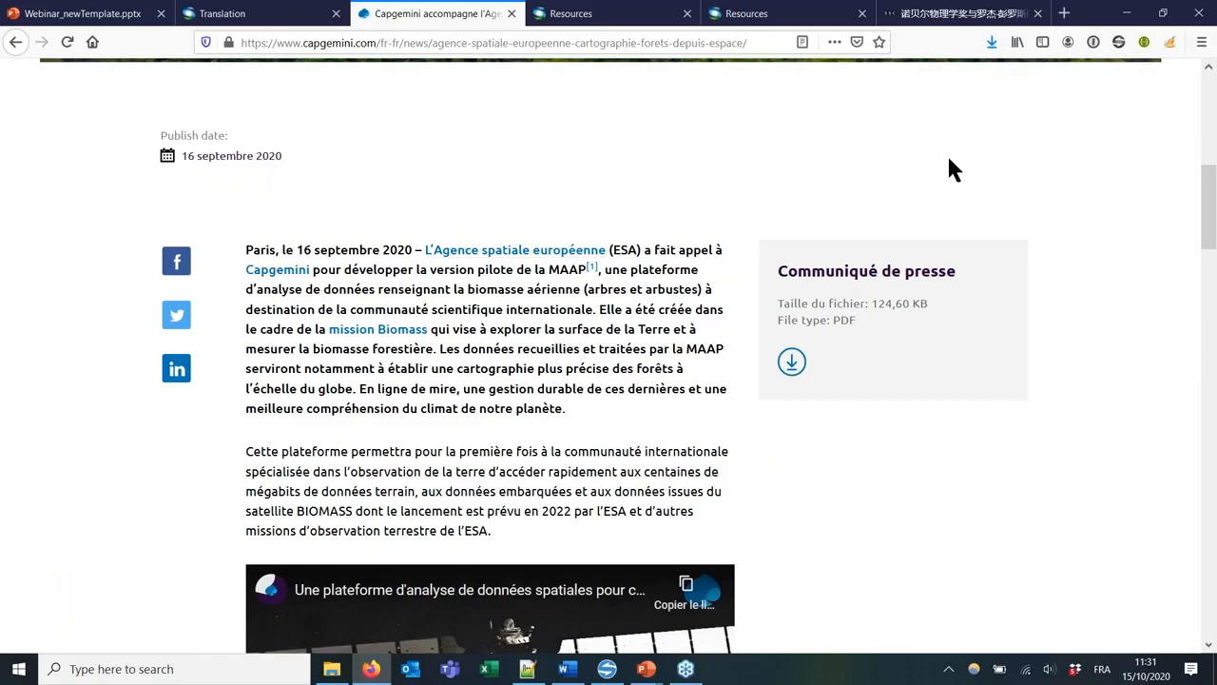
pyautogui.moveTo(1216, 195)
pyautogui.mouseDown()
pyautogui.moveTo(1214, 138)
pyautogui.moveTo(1214, 176)
pyautogui.mouseUp()
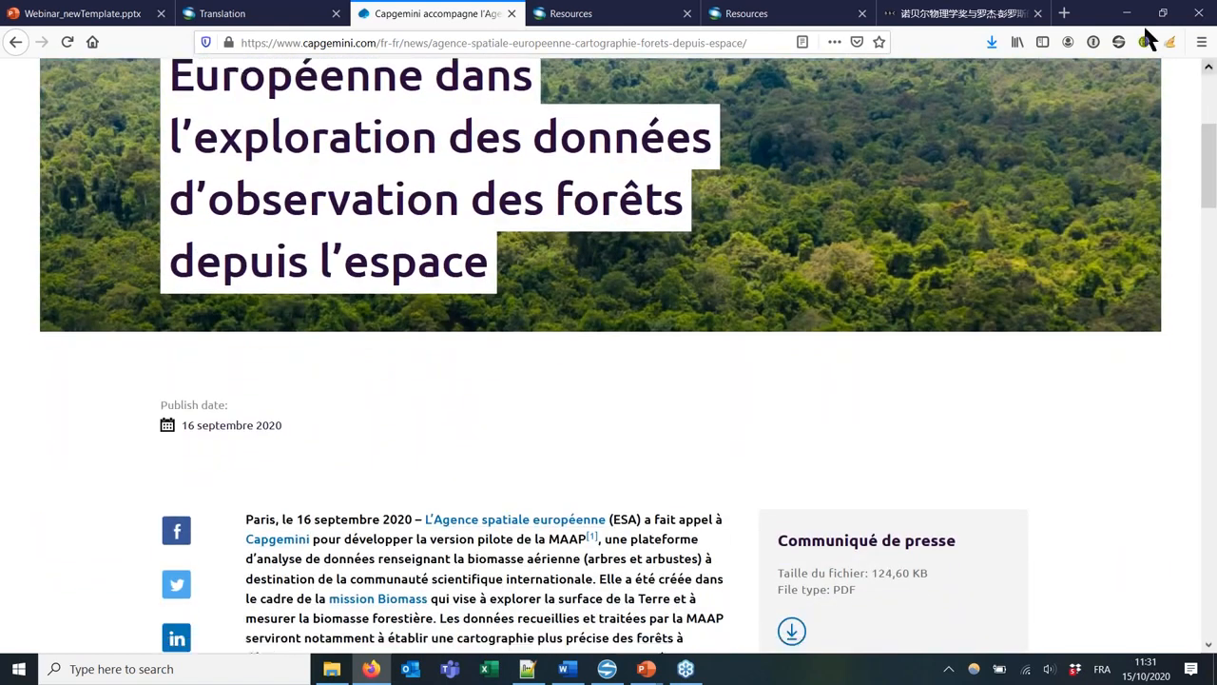
# Translate the BBC News Chinese article page from Chinese (simplified) to English with the SYSTRAN browser extension and look through the translated page
pyautogui.click(914, 15)
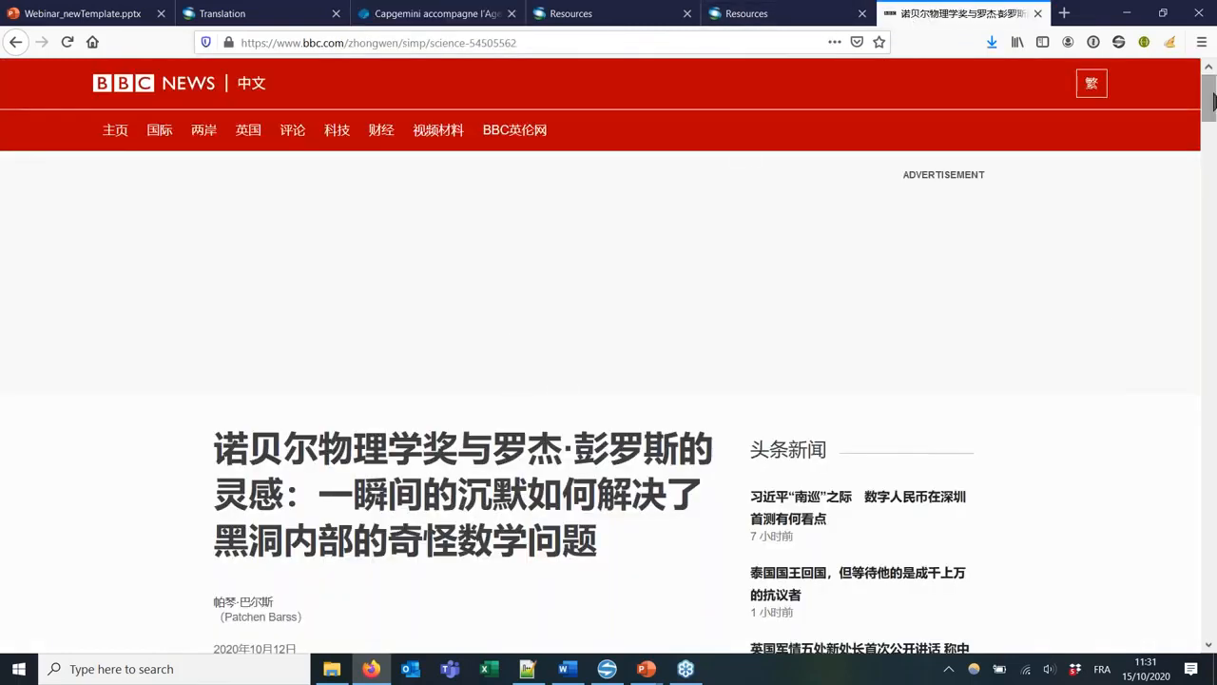
pyautogui.moveTo(1214, 103); pyautogui.dragTo(1214, 132)
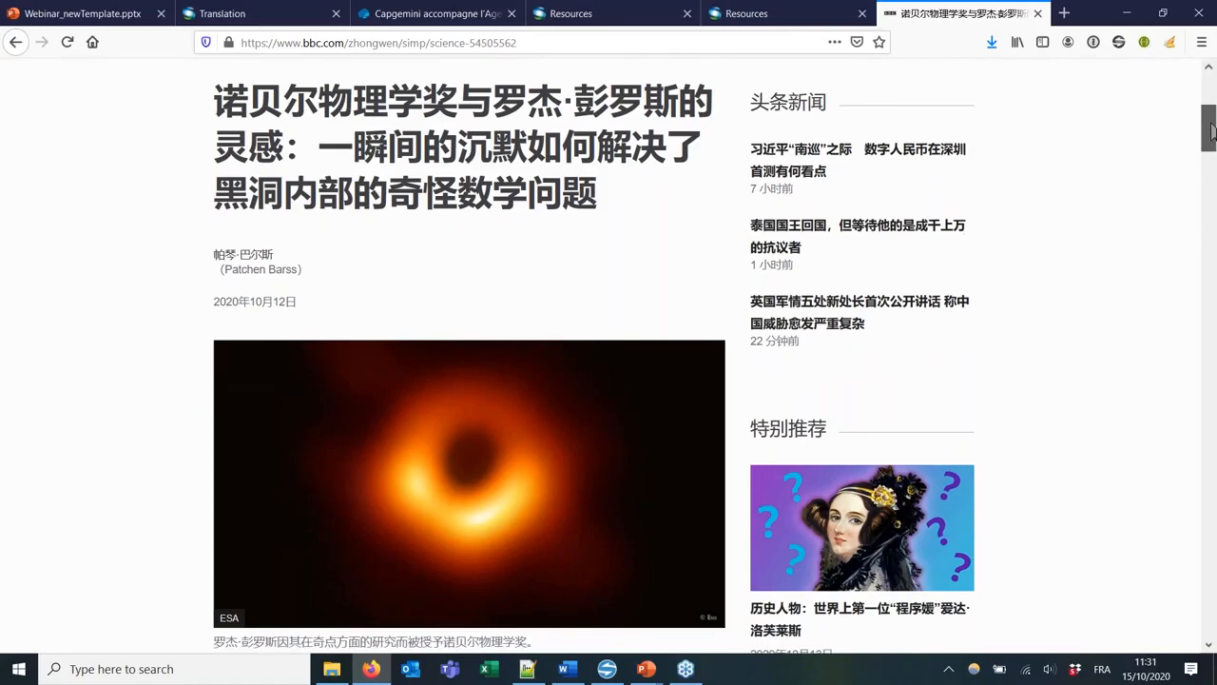
pyautogui.moveTo(1213, 132); pyautogui.dragTo(1212, 121)
pyautogui.click(1119, 43)
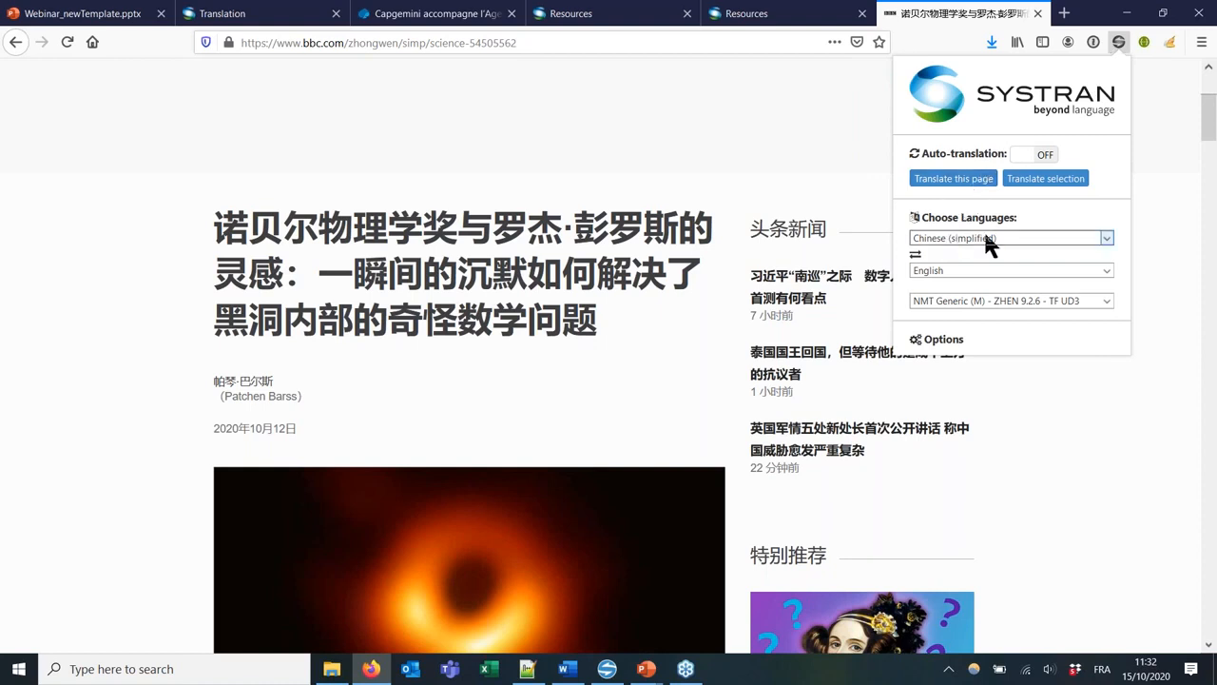
pyautogui.click(974, 178)
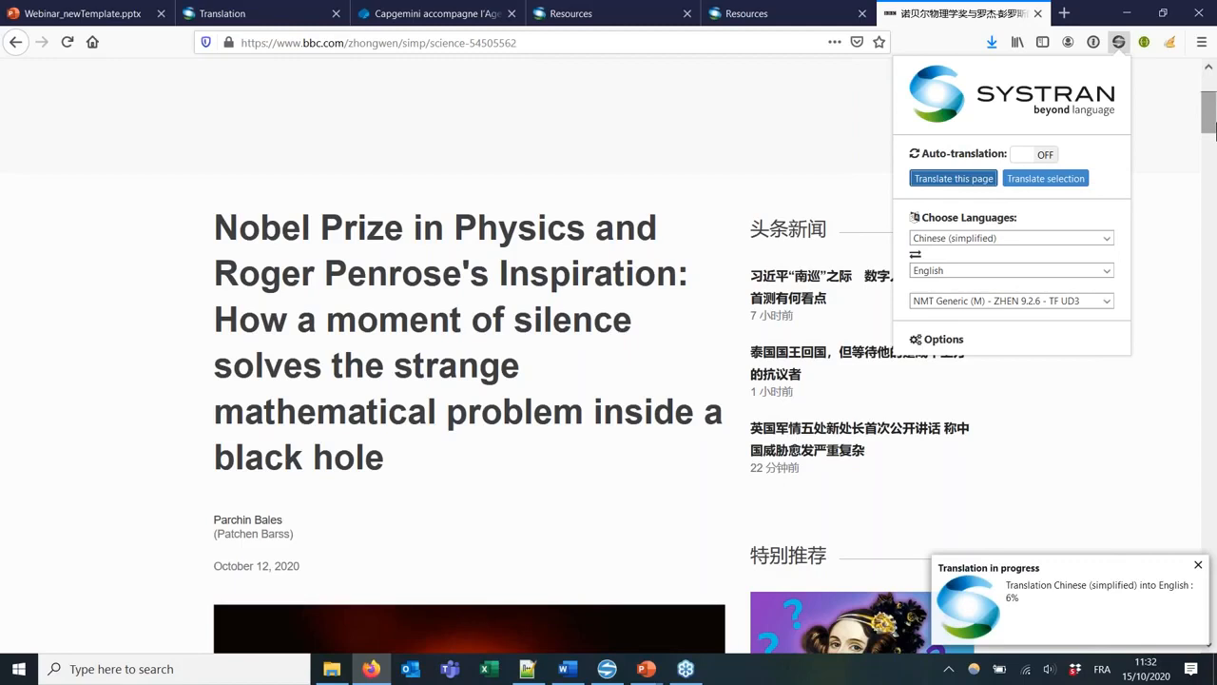
pyautogui.moveTo(1213, 128); pyautogui.dragTo(1212, 133)
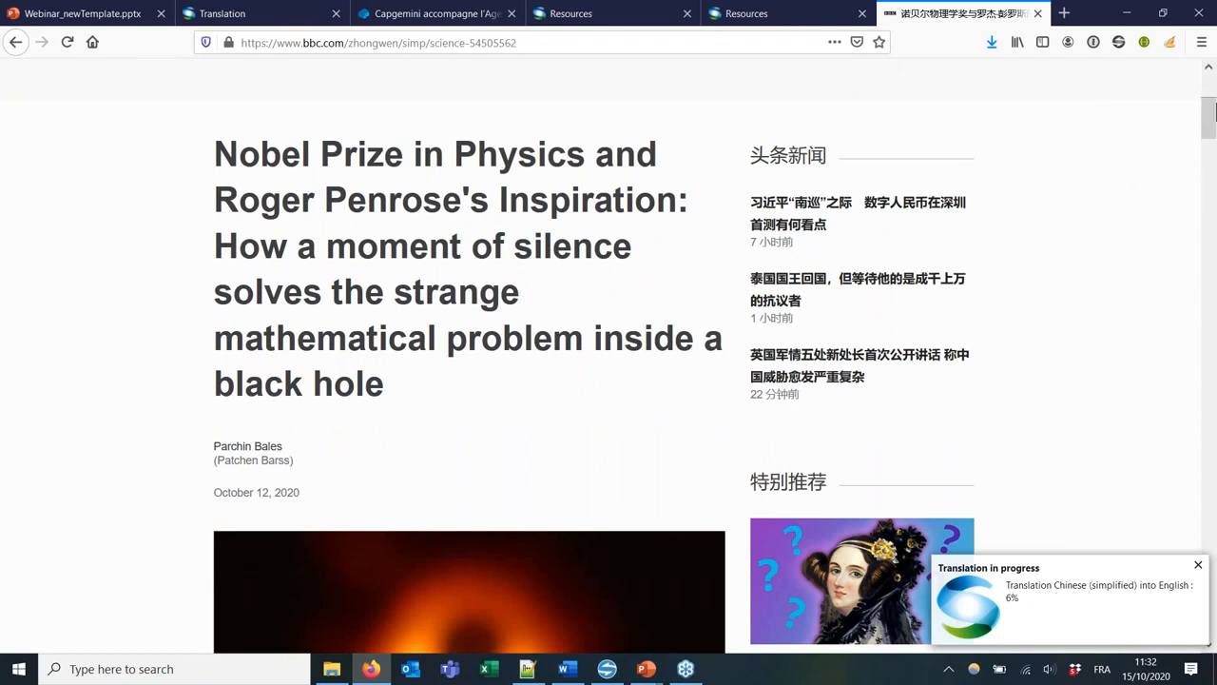
pyautogui.moveTo(1208, 116)
pyautogui.mouseDown()
pyautogui.moveTo(1211, 216)
pyautogui.moveTo(1211, 135)
pyautogui.mouseUp()
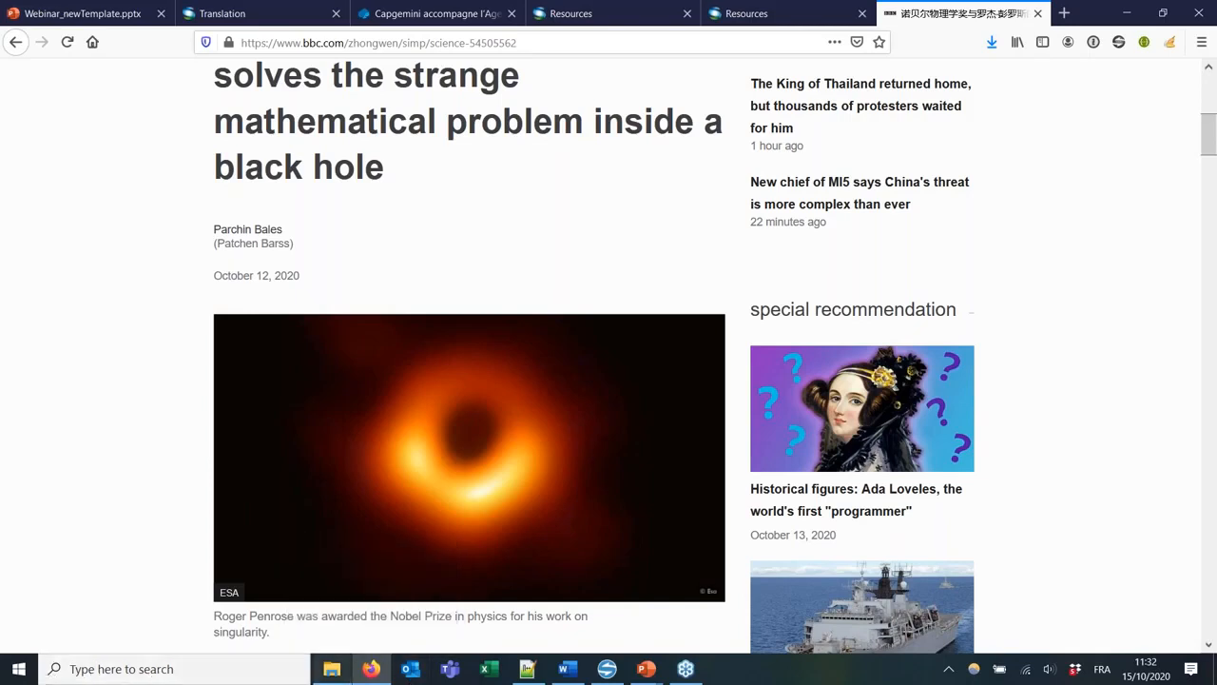
# Switch to Summary.docx in Word and translate the Executive Summary heading and paragraph from English to French with SYSTRAN, closing the translation window
pyautogui.moveTo(338, 673)
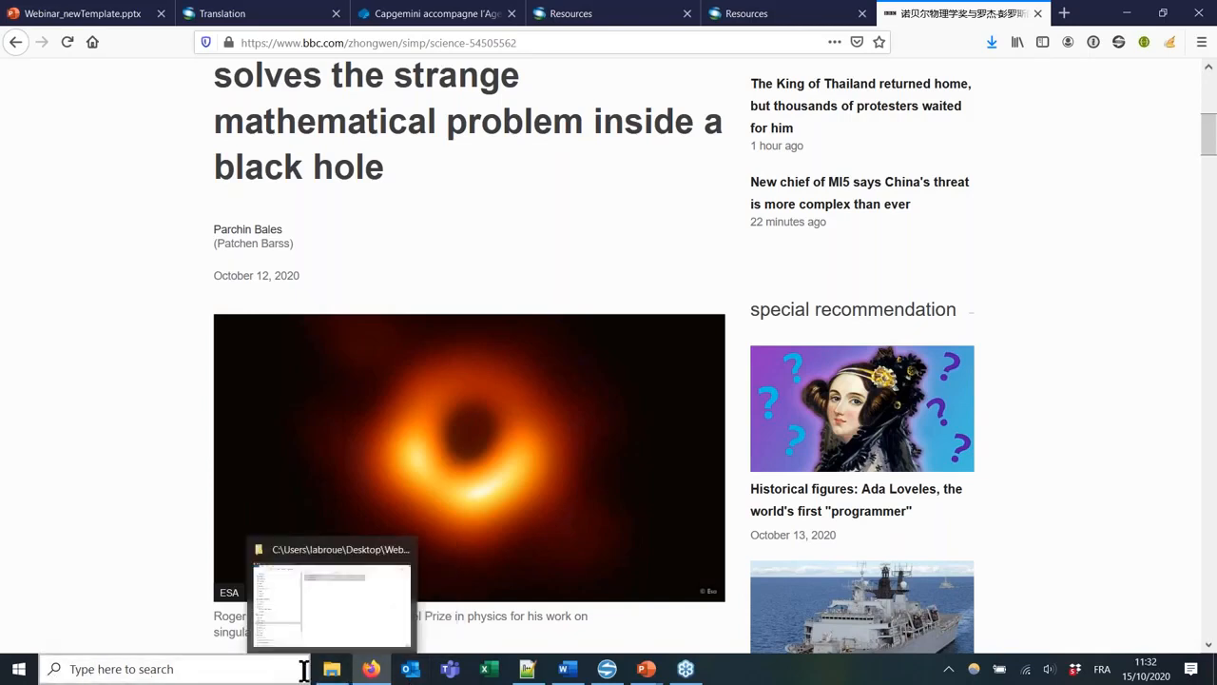
pyautogui.click(567, 668)
pyautogui.click(382, 416)
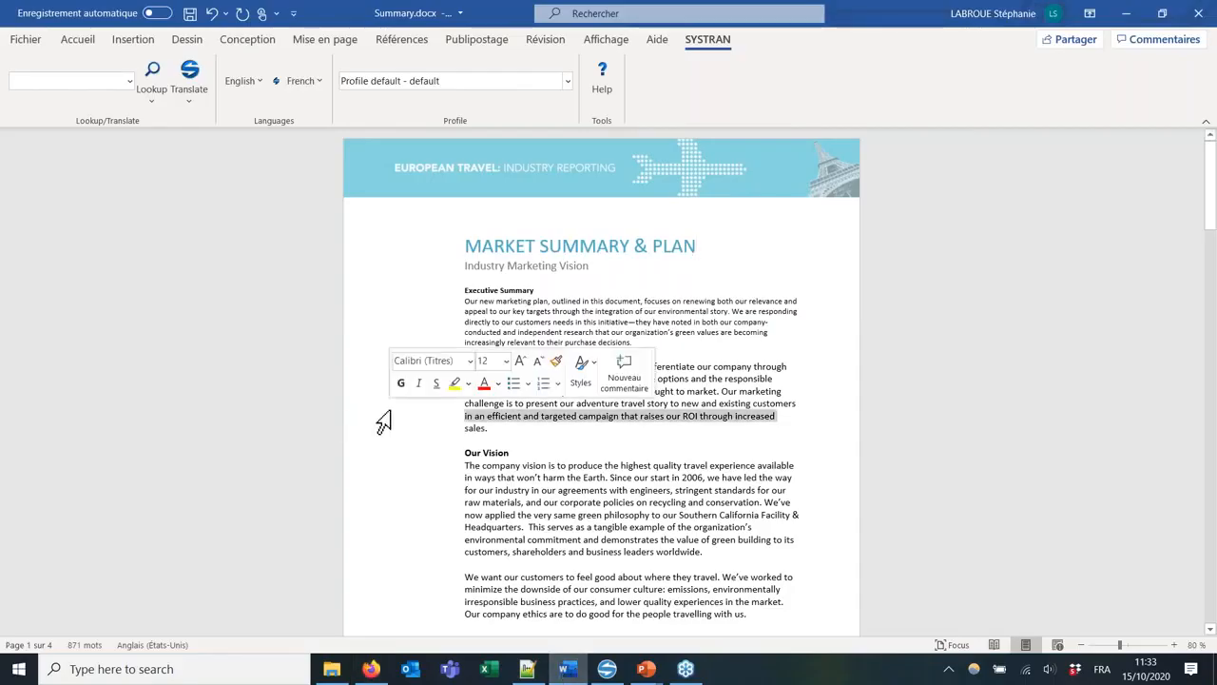
pyautogui.click(367, 282)
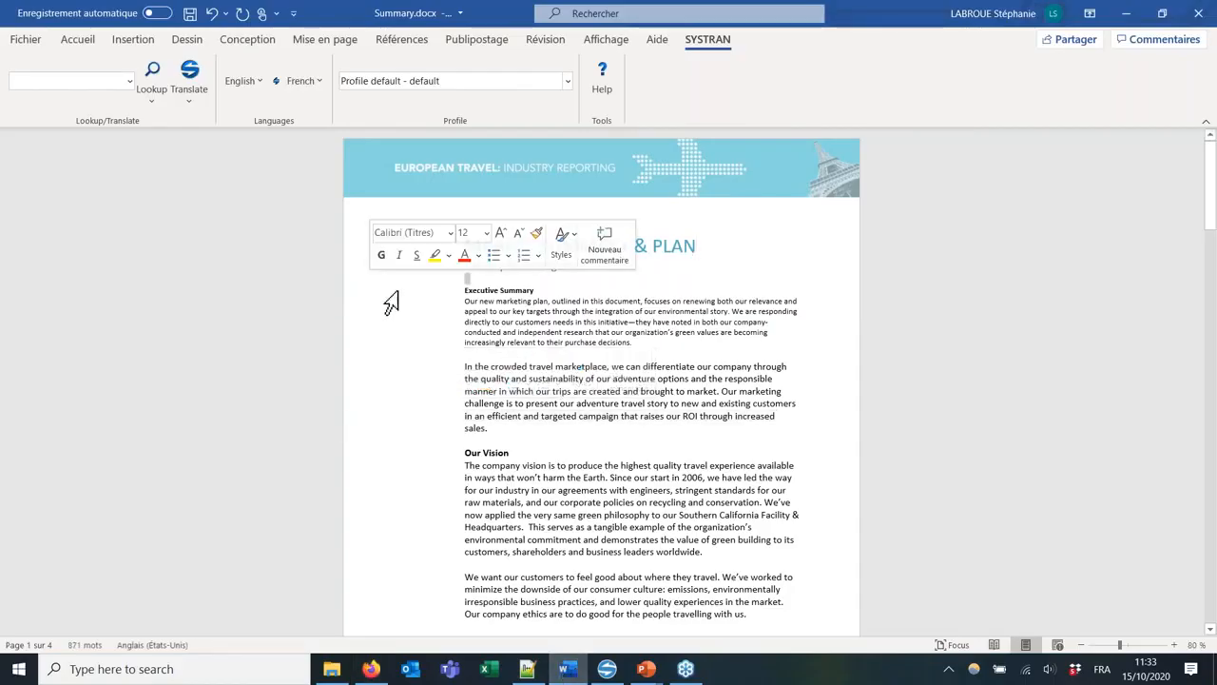
pyautogui.click(389, 292)
pyautogui.moveTo(467, 292); pyautogui.dragTo(575, 347)
pyautogui.moveTo(480, 314); pyautogui.dragTo(631, 345)
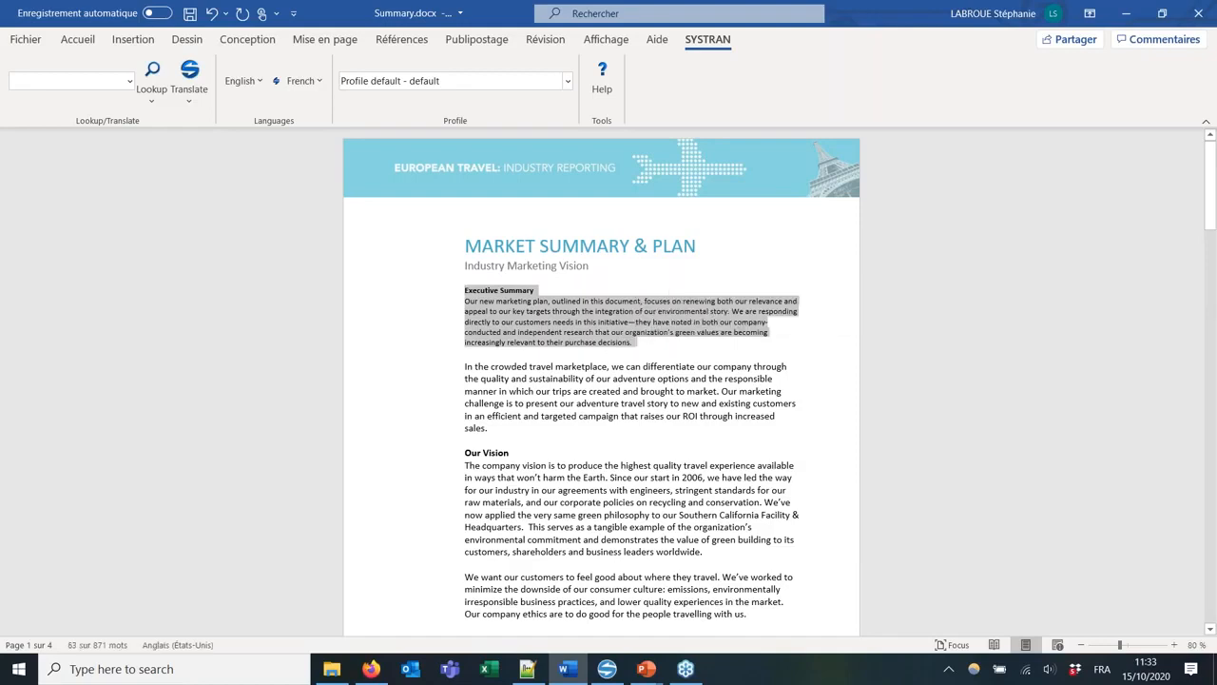
pyautogui.click(189, 76)
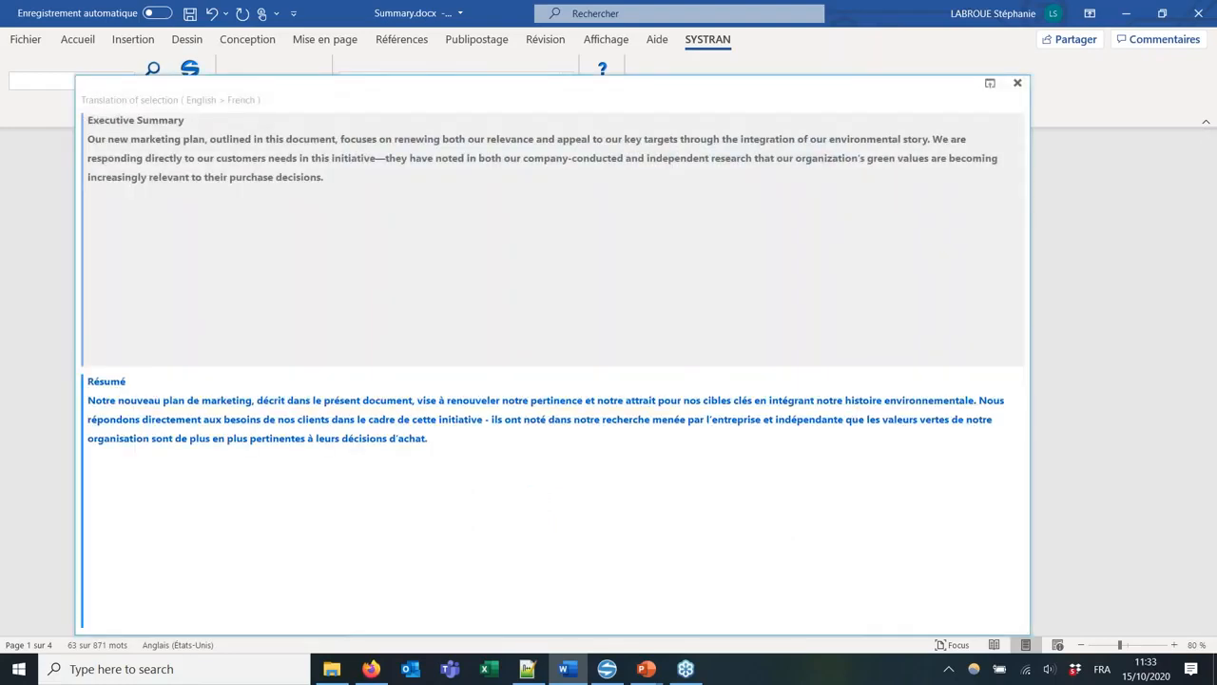
pyautogui.click(1016, 86)
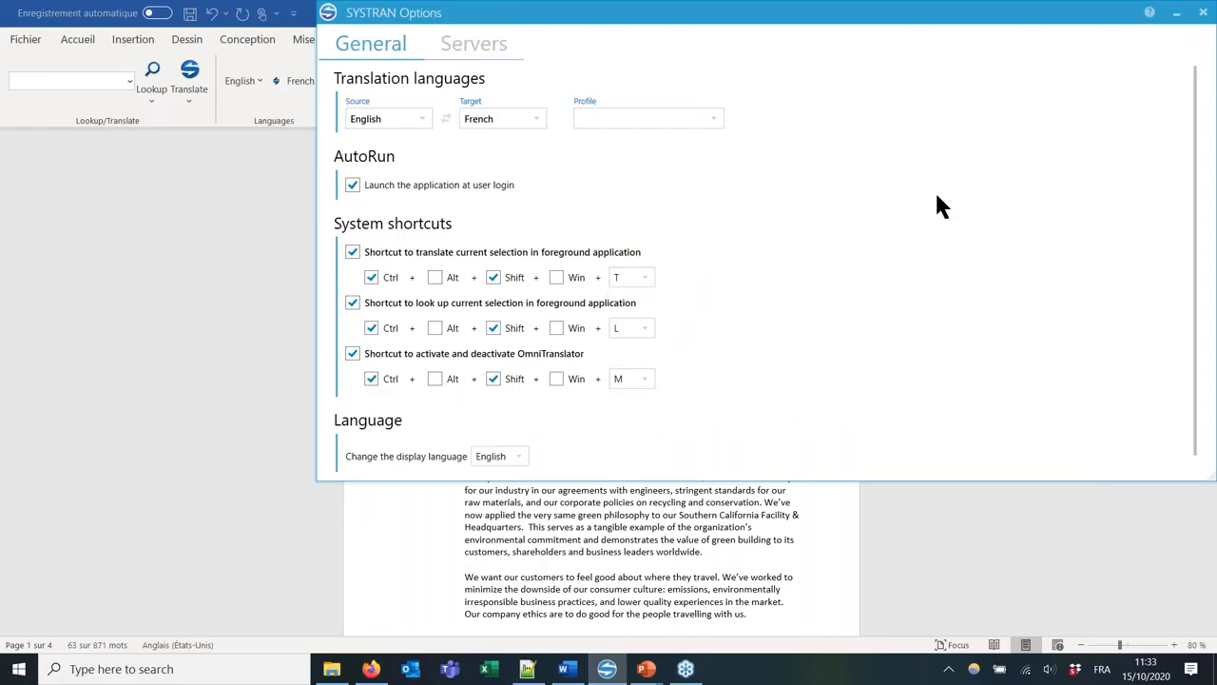
# Close the SYSTRAN Options window and examine the choices for translating a Word document or selection
pyautogui.click(1204, 19)
pyautogui.click(615, 332)
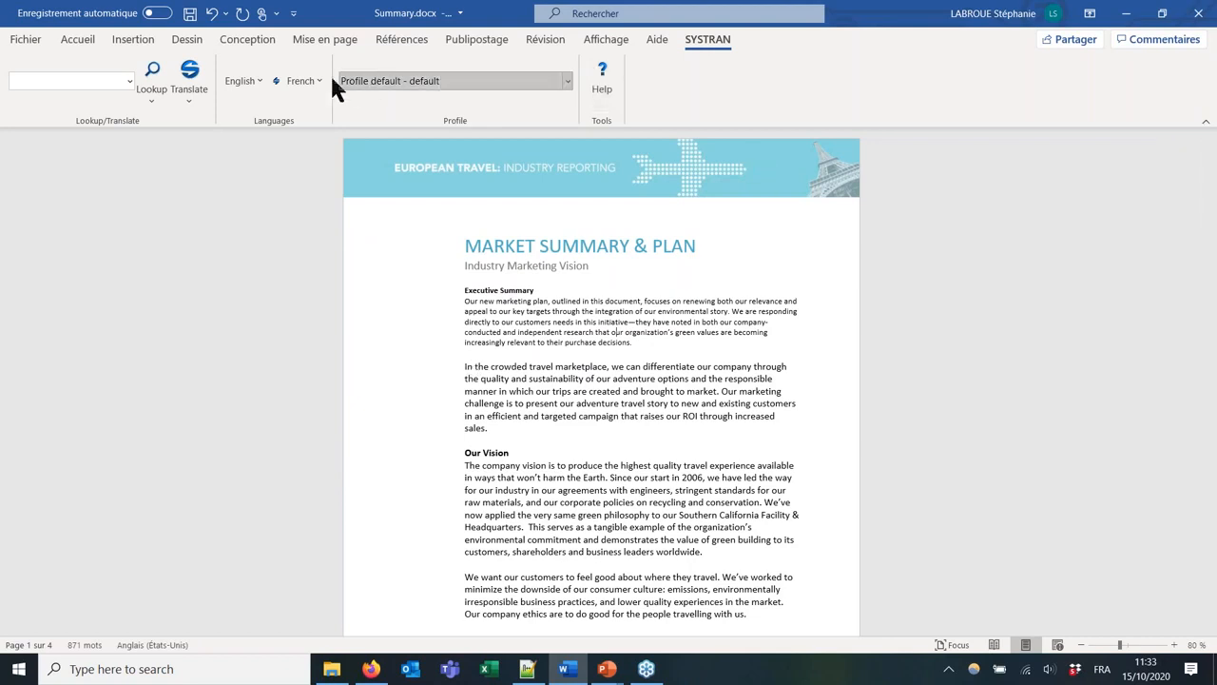
pyautogui.click(191, 99)
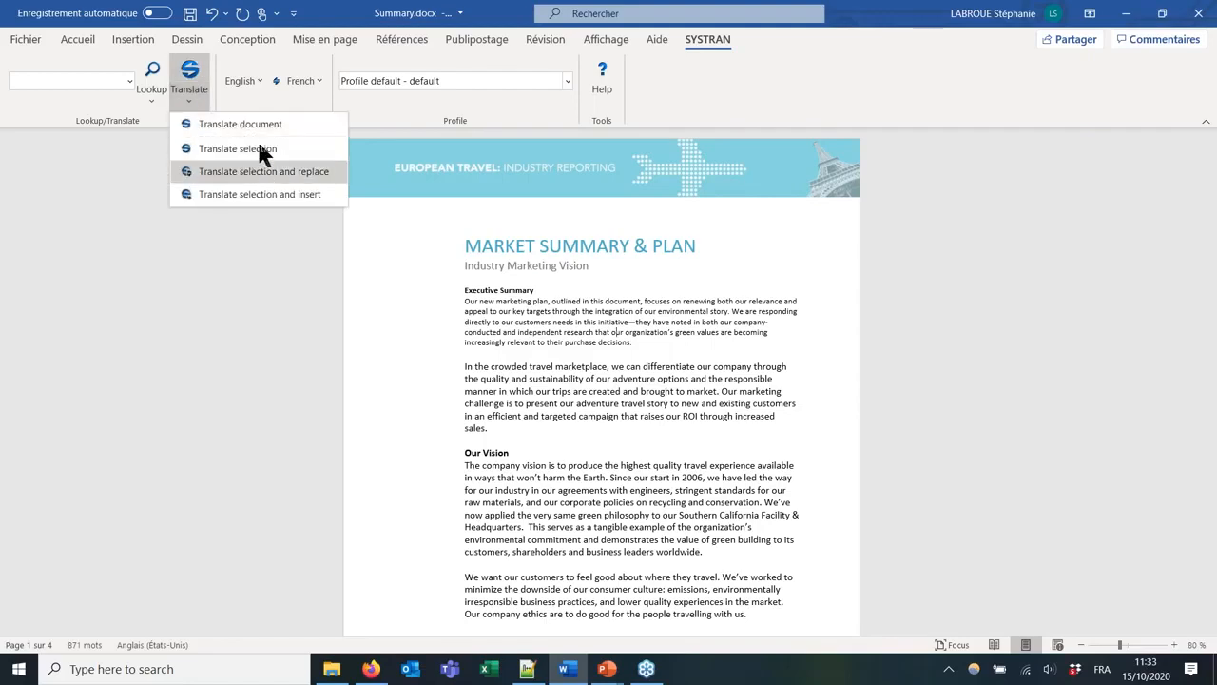
pyautogui.click(247, 275)
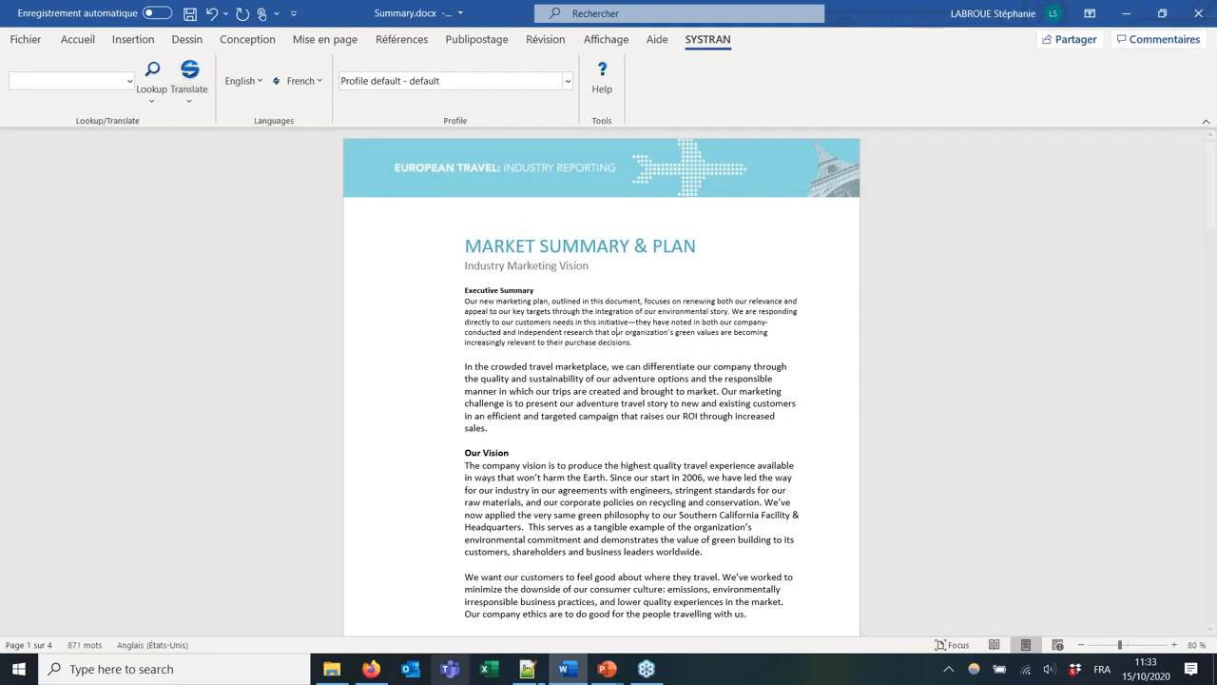
# Switch to the Overview.pptx presentation in PowerPoint
pyautogui.moveTo(613, 672)
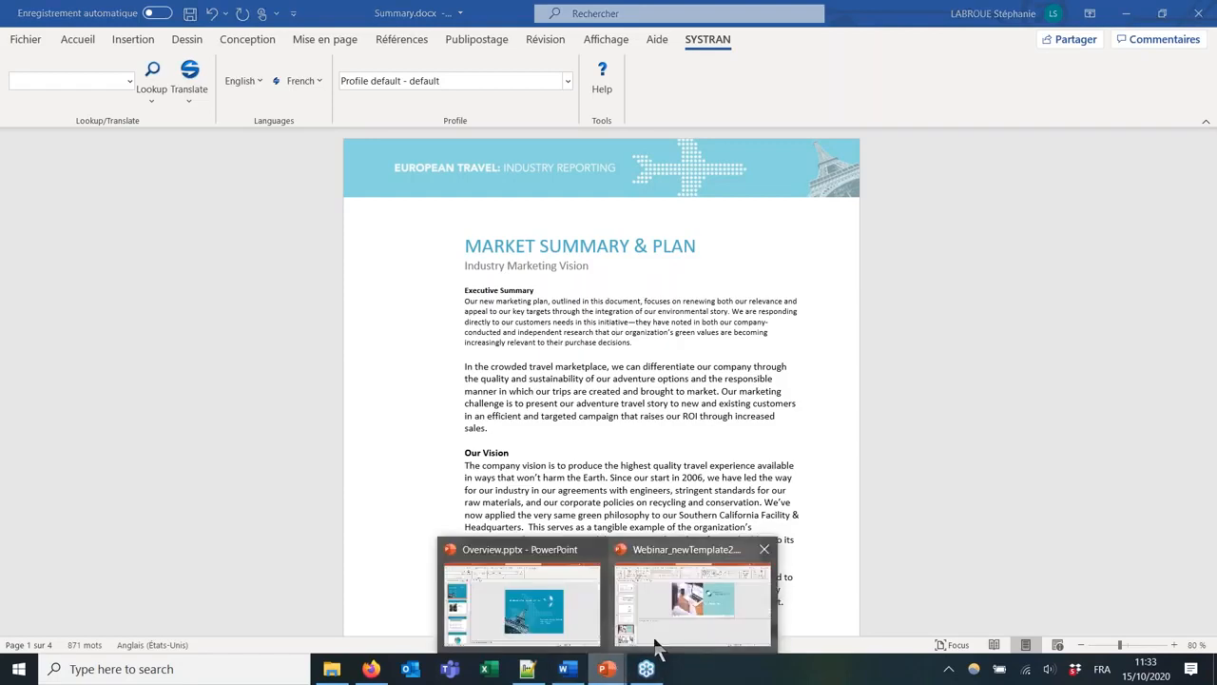
pyautogui.click(580, 610)
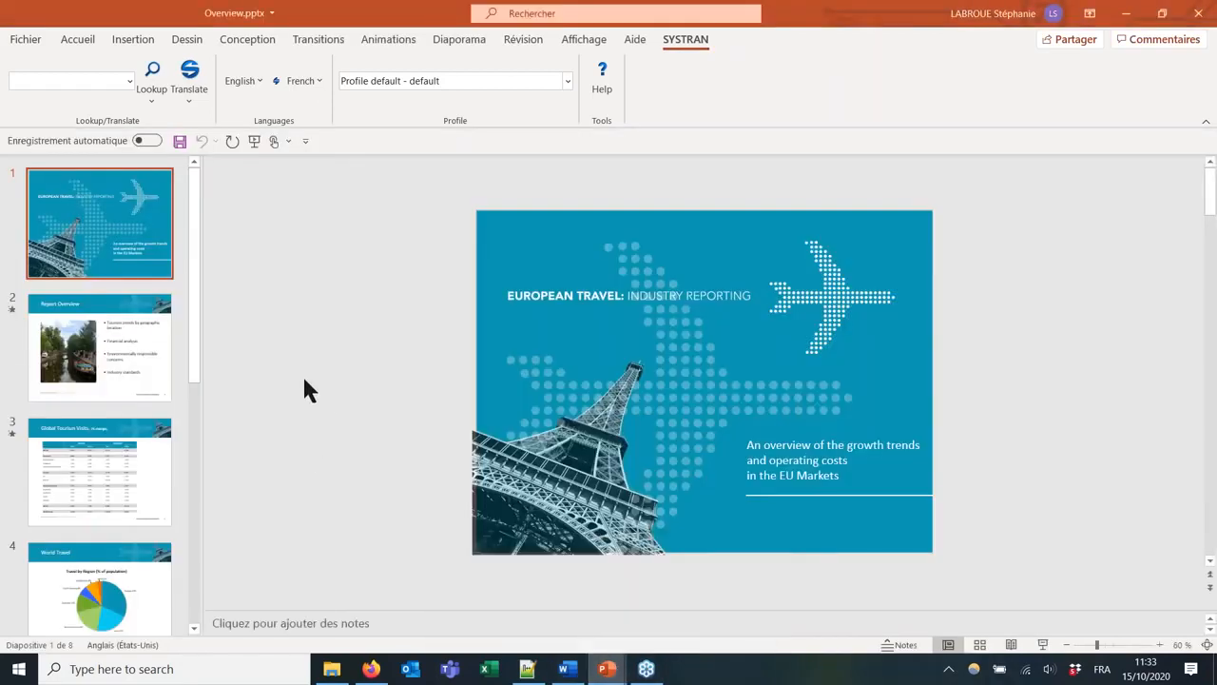